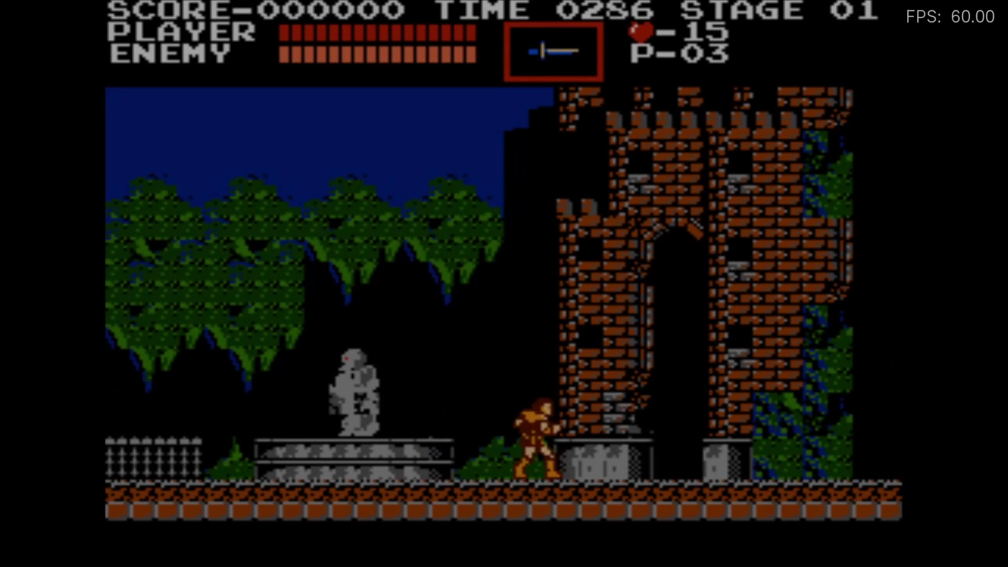
pyautogui.press('Right')
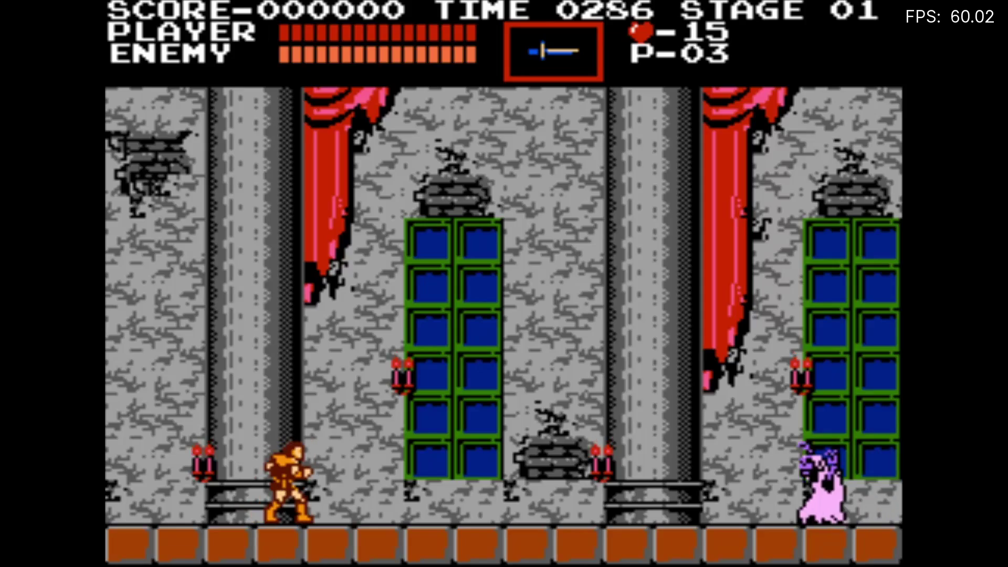
pyautogui.press('Right')
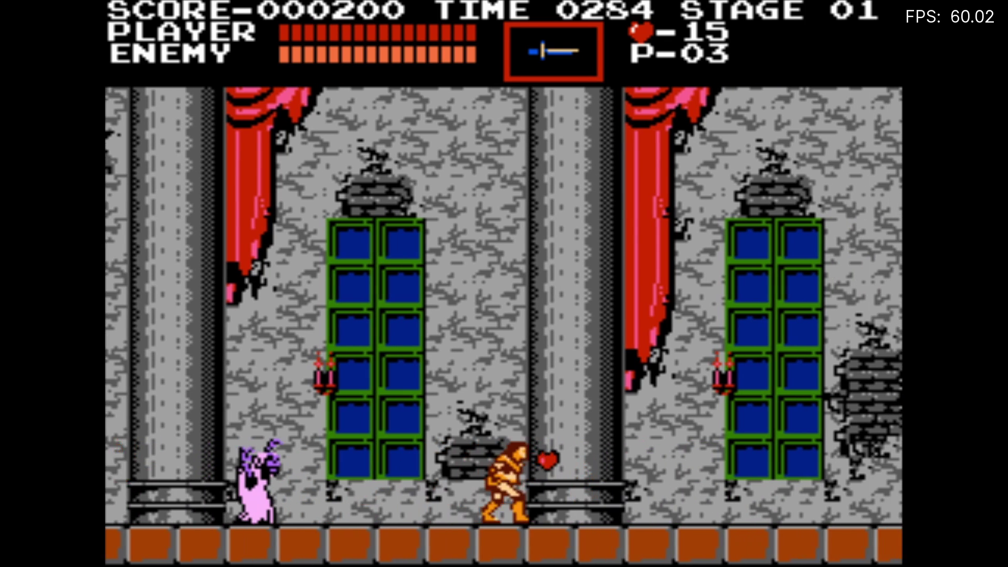
pyautogui.press('Right')
pyautogui.press('Left')
pyautogui.press('z')
pyautogui.press('Right')
pyautogui.press('Right')
pyautogui.hotkey('Up', 'z')
pyautogui.press('Right')
pyautogui.hotkey('Up', 'z')
pyautogui.press('Right')
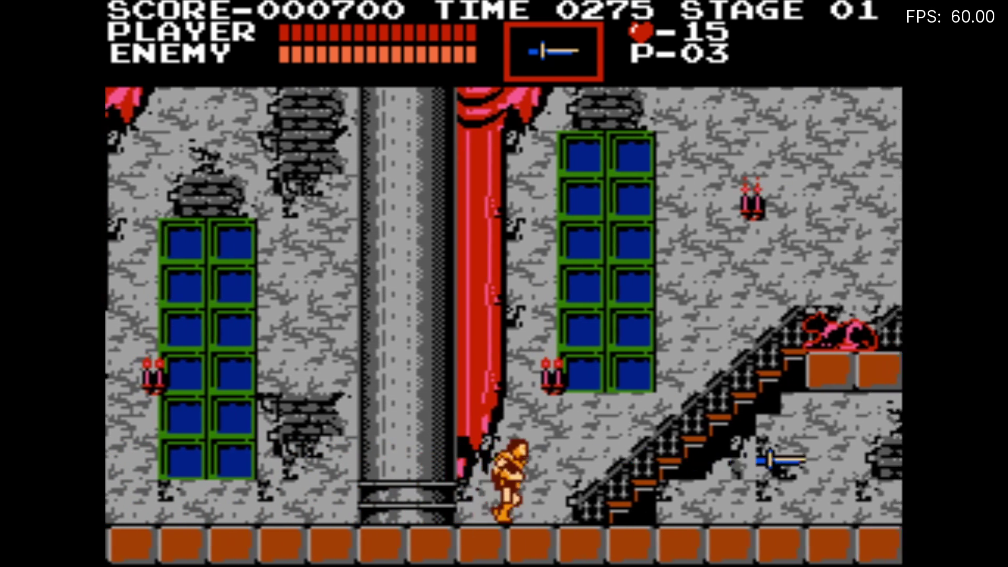
pyautogui.press('z')
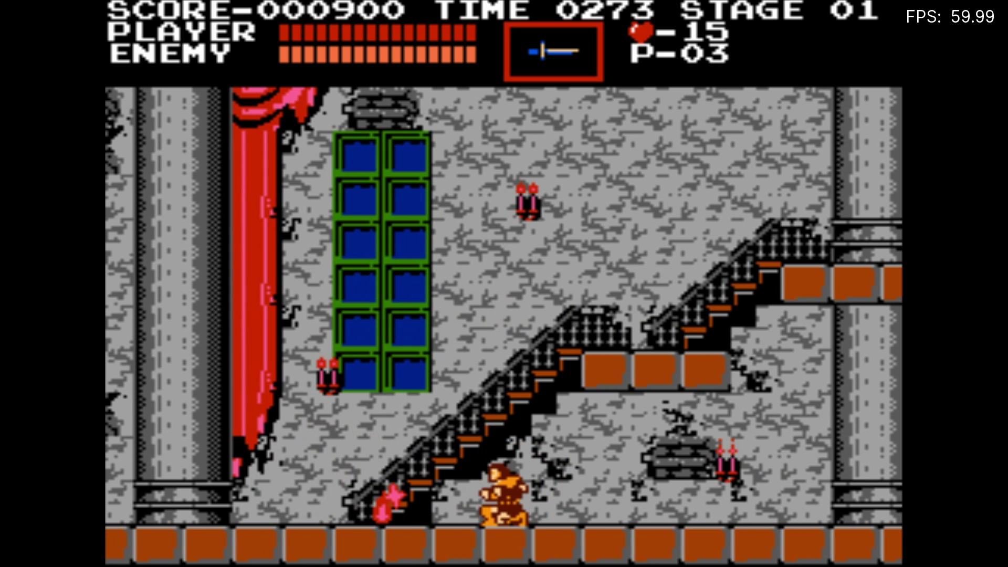
pyautogui.press('Left')
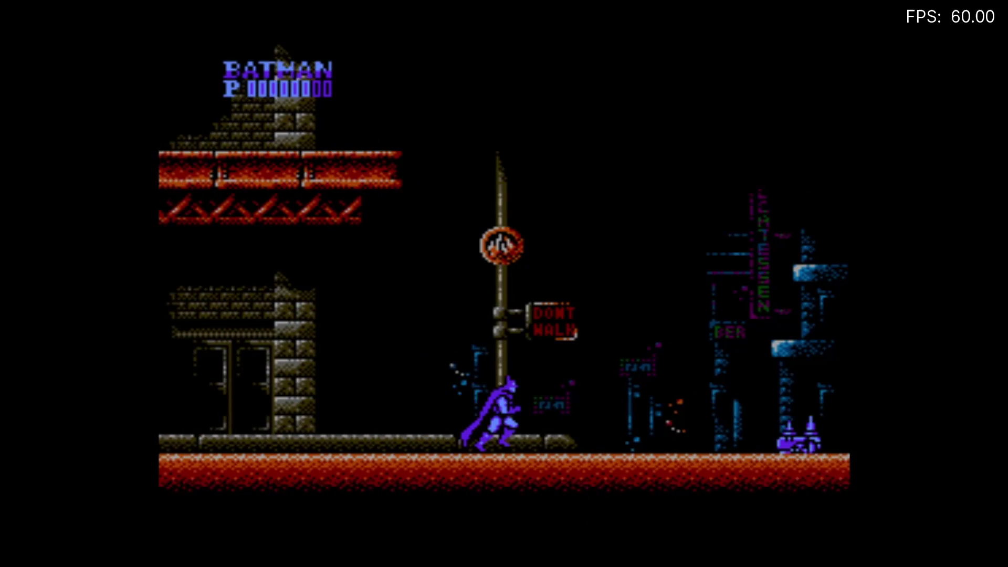
pyautogui.press('Right')
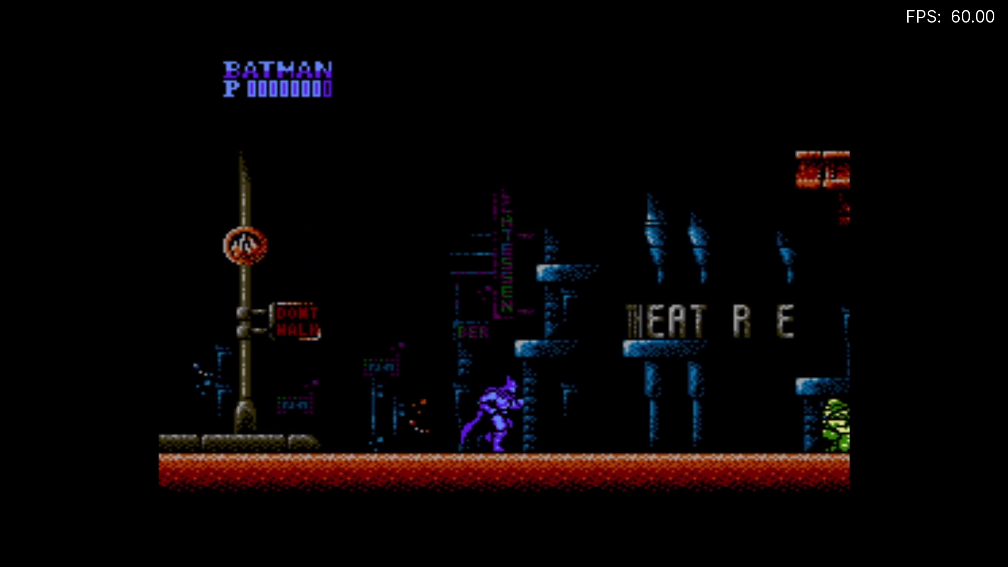
pyautogui.press('Right')
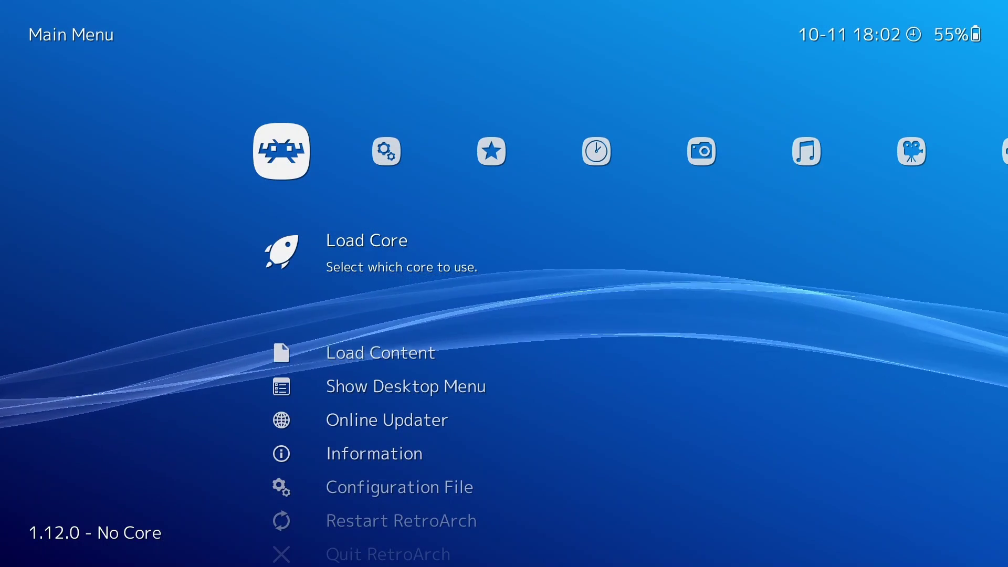
# Open the Core Downloader in the Online Updater
pyautogui.press('Down')
pyautogui.press('Down')
pyautogui.press('Down')
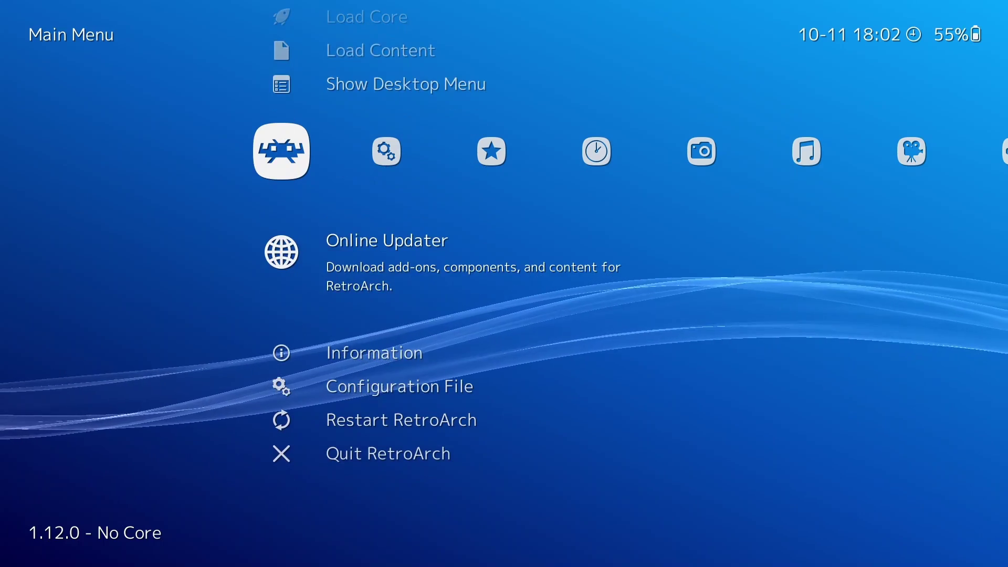
pyautogui.press('Return')
pyautogui.press('Return')
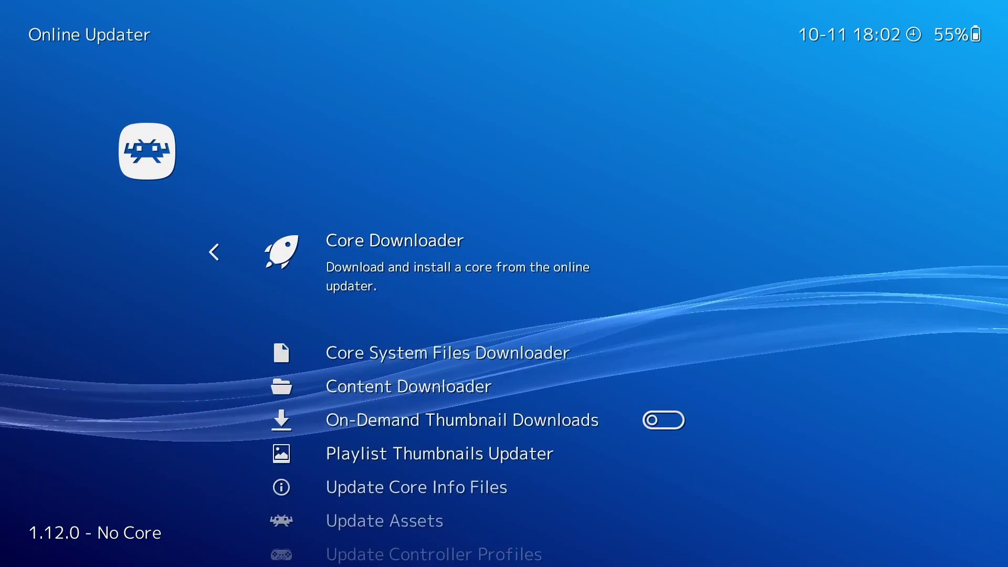
# Go to the Nintendo - NES / Famicom (FCEUmm) entry in the list of downloadable cores
pyautogui.press('Down')
pyautogui.press('Down')
pyautogui.press('Down')
pyautogui.press('Down')
pyautogui.press('Down')
pyautogui.press('Down')
pyautogui.press('Down')
pyautogui.press('Down')
pyautogui.press('Down')
pyautogui.press('Down')
pyautogui.press('Down')
pyautogui.press('Down')
pyautogui.press('Down')
pyautogui.press('Down')
pyautogui.press('Down')
pyautogui.press('Down')
pyautogui.press('Down')
pyautogui.press('Down')
pyautogui.press('Down')
pyautogui.press('Down')
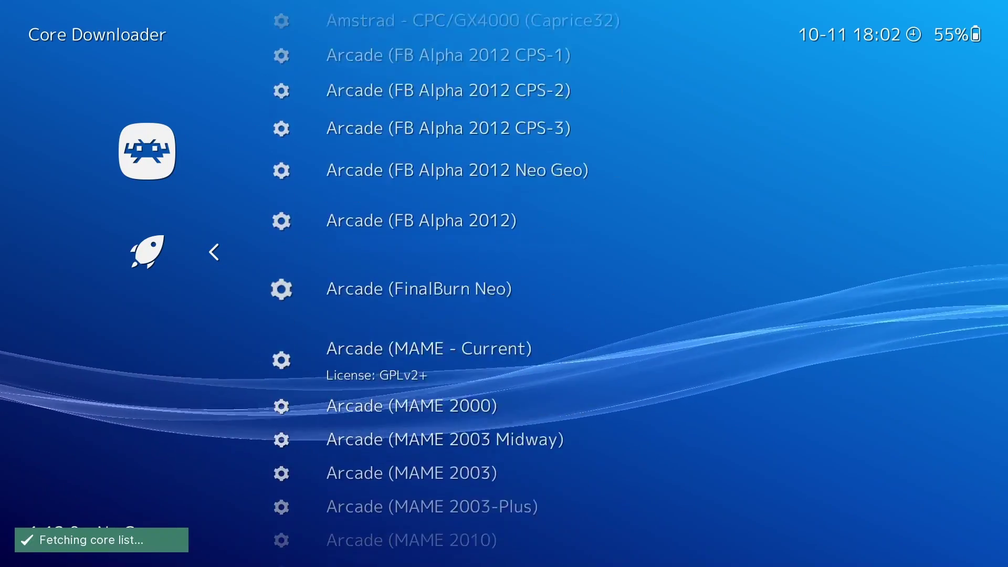
pyautogui.press('Down')
pyautogui.press('Down')
pyautogui.press('Down')
pyautogui.press('Down')
pyautogui.press('Down')
pyautogui.press('Down')
pyautogui.press('Down')
pyautogui.press('Down')
pyautogui.press('Down')
pyautogui.press('Down')
pyautogui.press('Down')
pyautogui.press('Down')
pyautogui.press('Down')
pyautogui.press('Down')
pyautogui.press('Down')
pyautogui.press('Down')
pyautogui.press('Down')
pyautogui.press('Down')
pyautogui.press('Down')
pyautogui.press('Down')
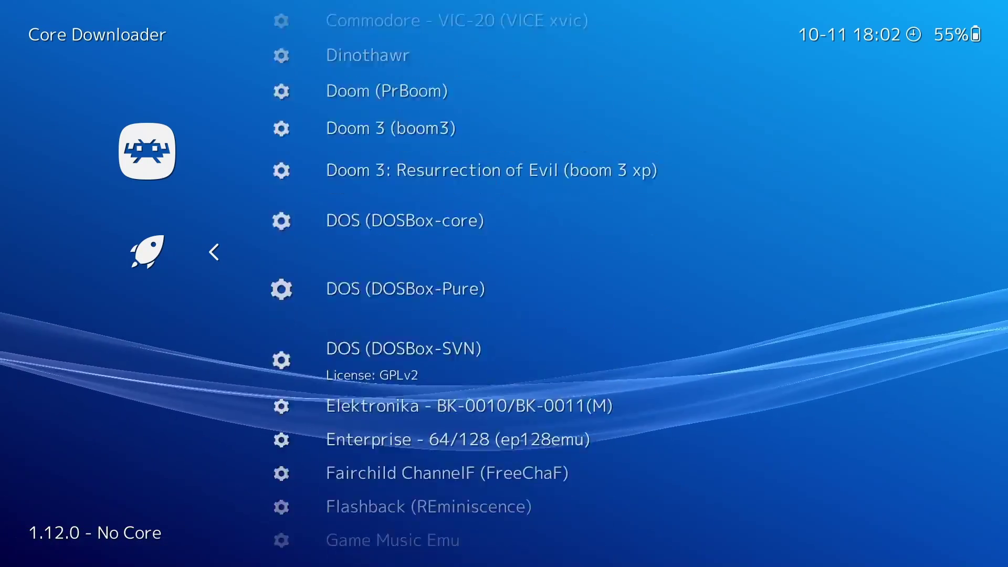
pyautogui.press('Down')
pyautogui.press('Down')
pyautogui.press('Down')
pyautogui.press('Down')
pyautogui.press('Down')
pyautogui.press('Down')
pyautogui.press('Down')
pyautogui.press('Down')
pyautogui.press('Down')
pyautogui.press('Down')
pyautogui.press('Down')
pyautogui.press('Down')
pyautogui.press('Down')
pyautogui.press('Down')
pyautogui.press('Down')
pyautogui.press('Down')
pyautogui.press('Down')
pyautogui.press('Down')
pyautogui.press('Down')
pyautogui.press('Down')
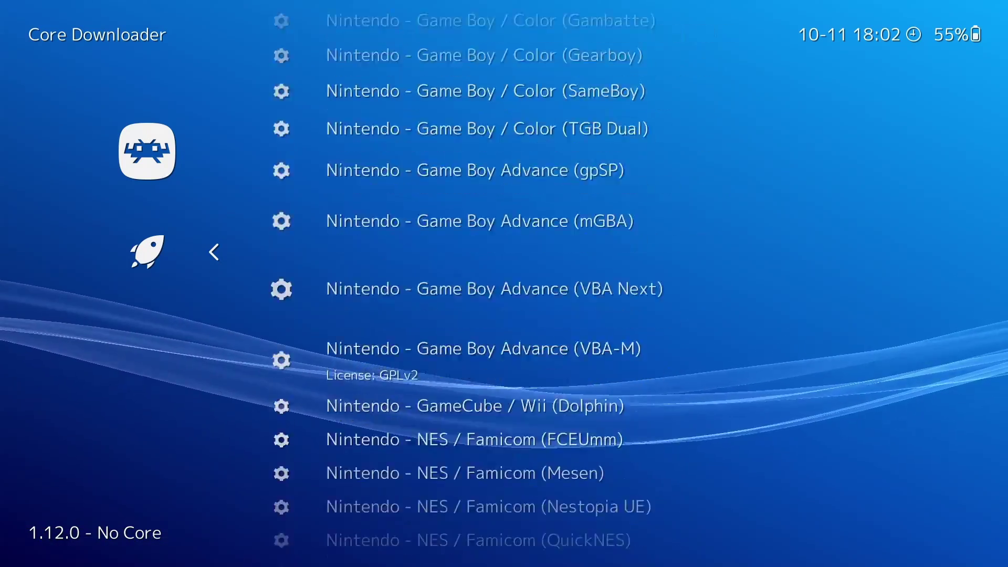
pyautogui.press('Down')
pyautogui.press('Down')
pyautogui.press('Down')
pyautogui.press('Down')
pyautogui.press('Up')
pyautogui.press('Up')
pyautogui.press('Up')
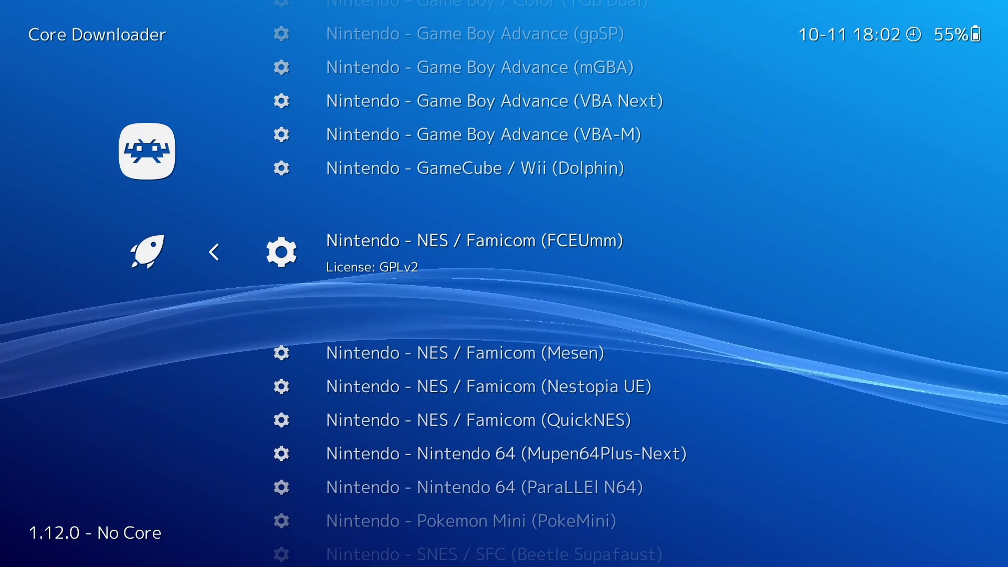
# Examine the available Nintendo - NES / Famicom cores: FCEUmm, Mesen, Nestopia UE and QuickNES
pyautogui.press('Down')
pyautogui.press('Down')
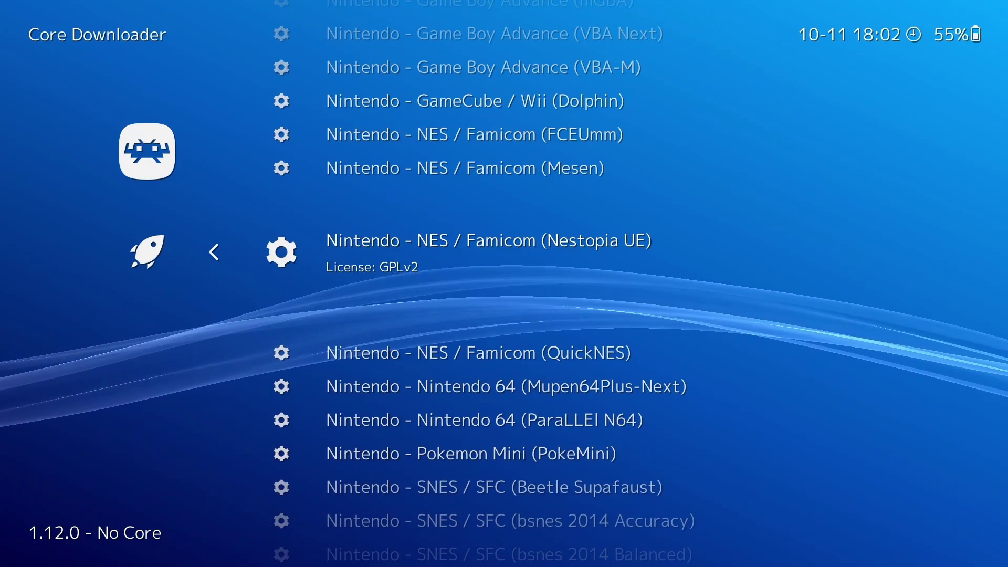
pyautogui.press('Down')
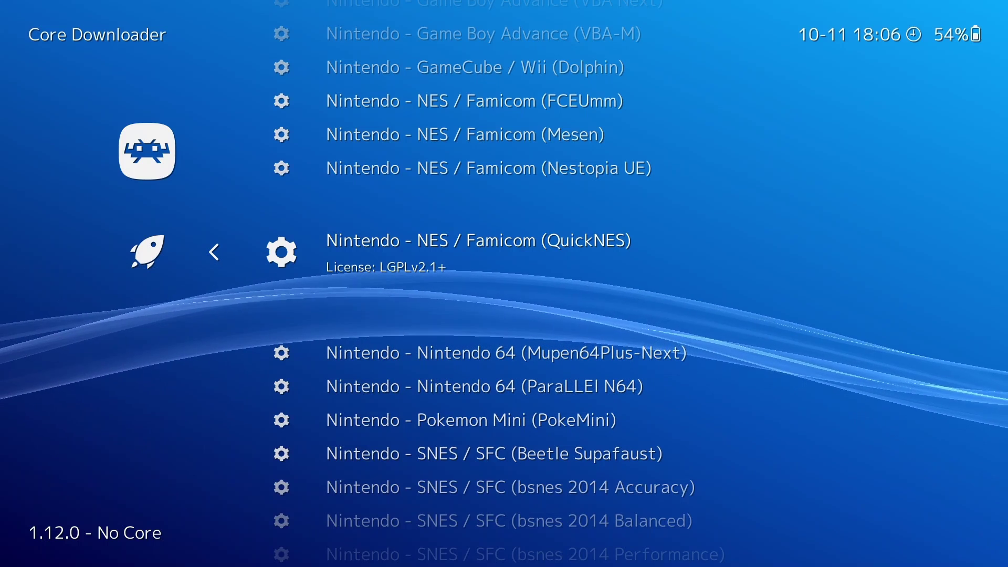
pyautogui.press('Up')
pyautogui.press('Up')
pyautogui.press('Up')
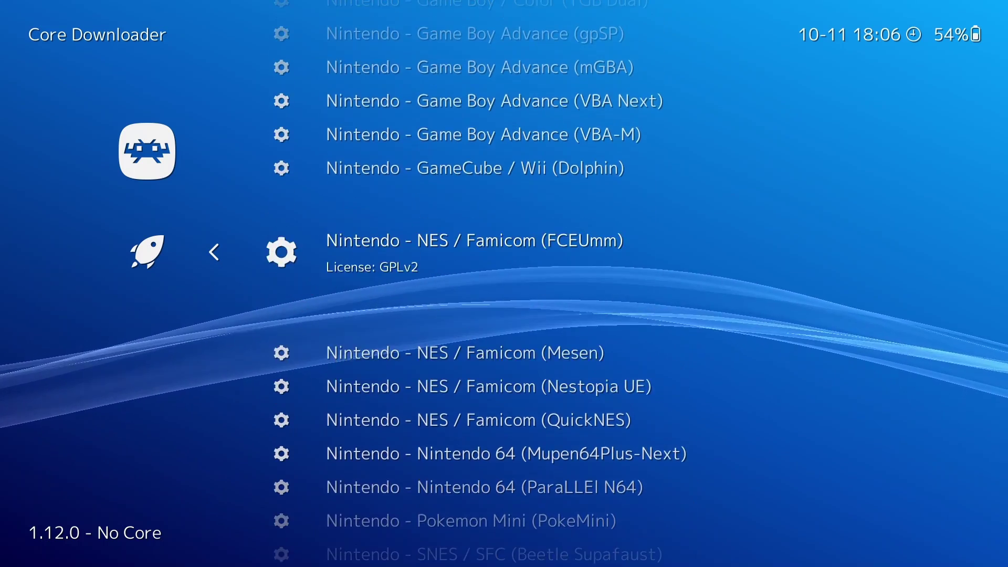
pyautogui.press('Down')
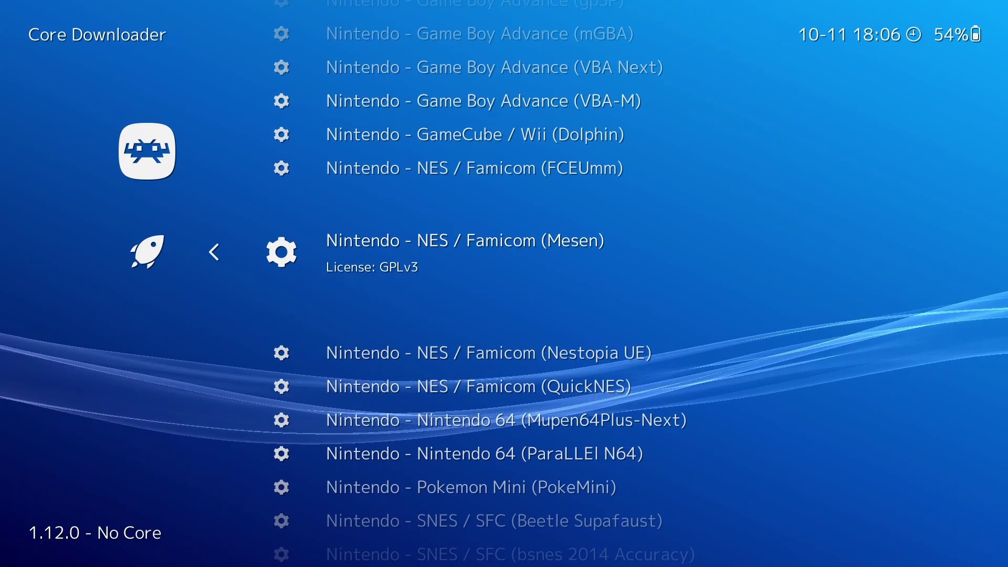
pyautogui.press('Down')
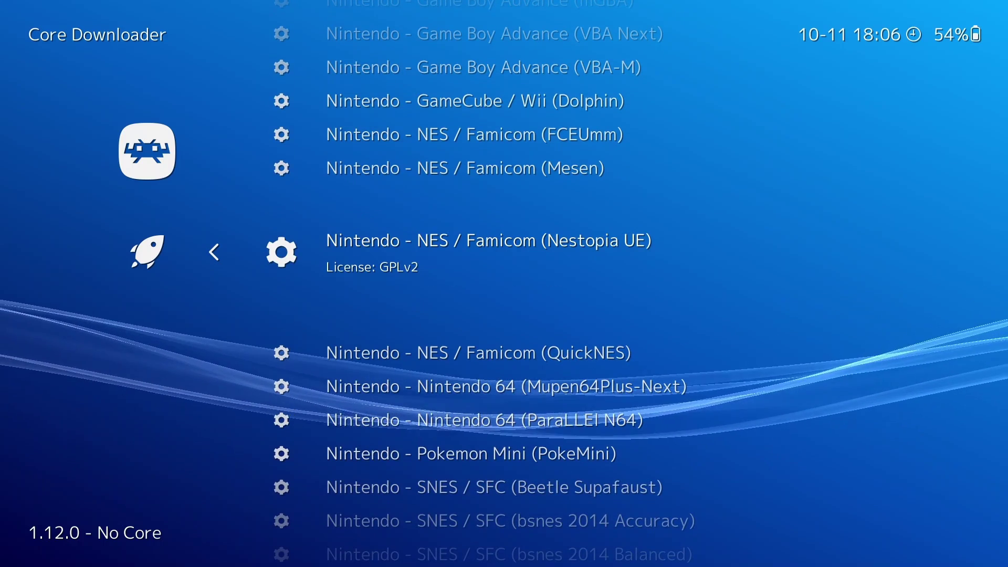
pyautogui.press('Up')
pyautogui.press('Up')
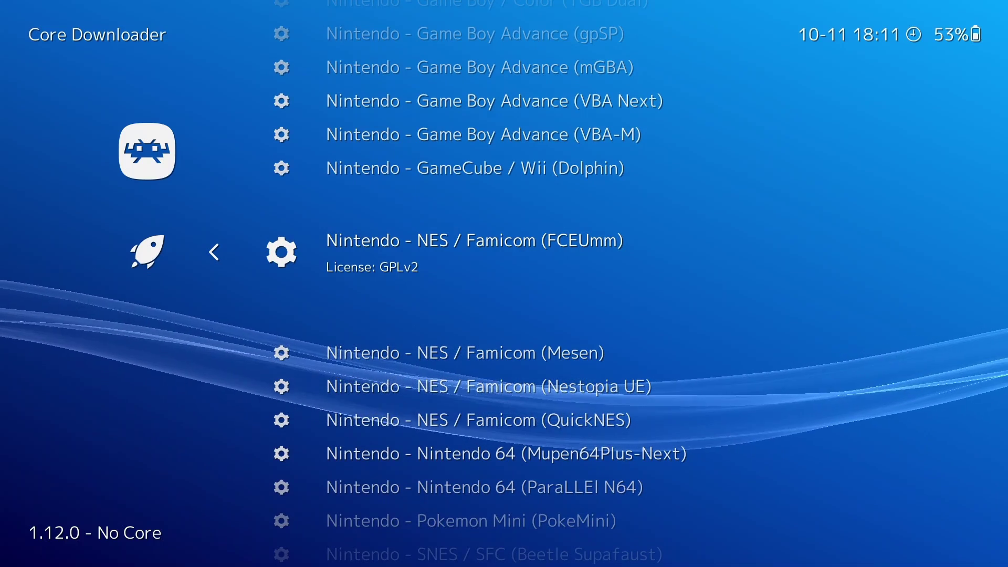
pyautogui.press('Down')
pyautogui.press('Down')
pyautogui.press('Up')
pyautogui.press('Up')
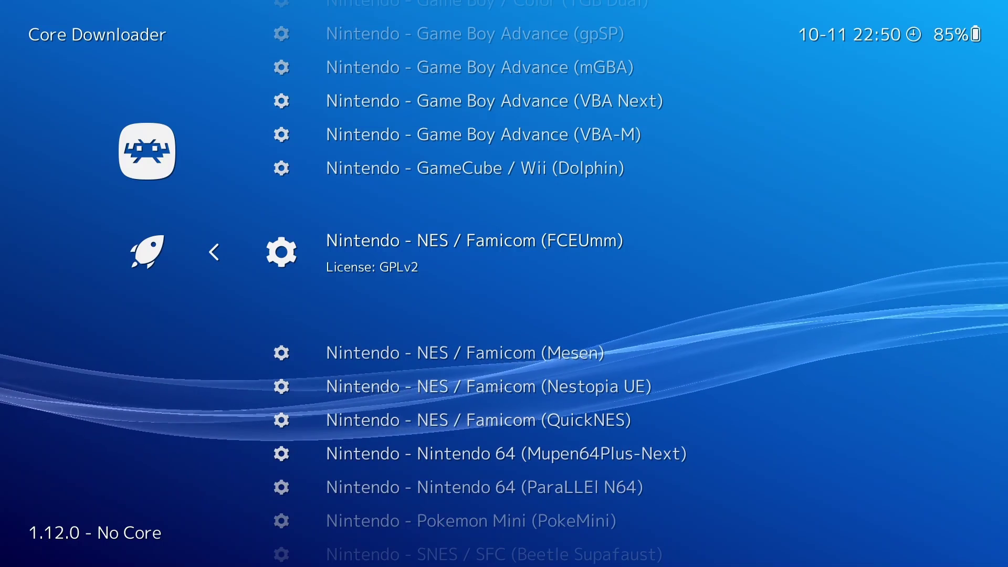
# Install the FCEUmm, Mesen, Nestopia UE and QuickNES cores for Nintendo - NES / Famicom
pyautogui.press('Return')
pyautogui.press('Down')
pyautogui.press('Return')
pyautogui.press('Down')
pyautogui.press('Return')
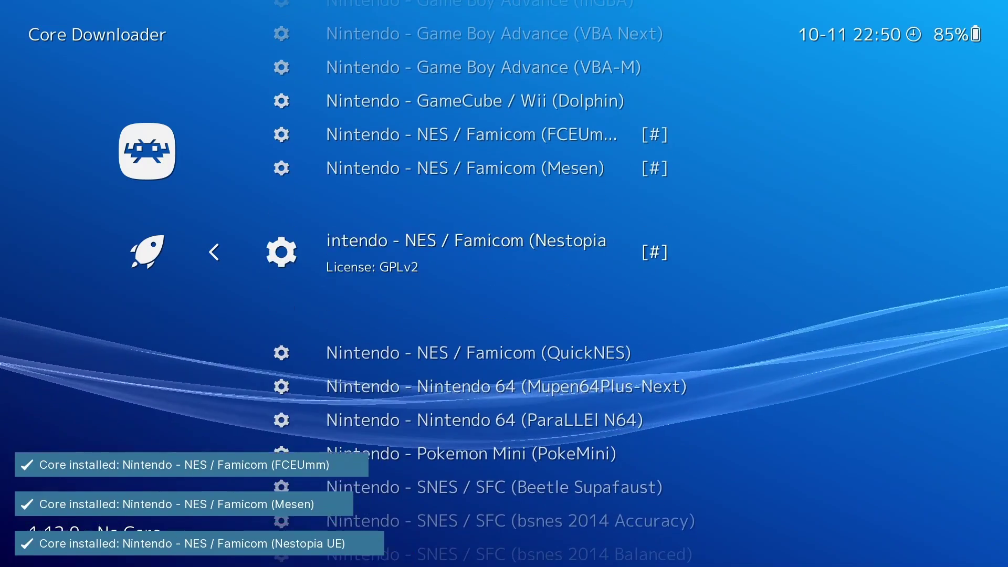
pyautogui.press('Down')
pyautogui.press('Return')
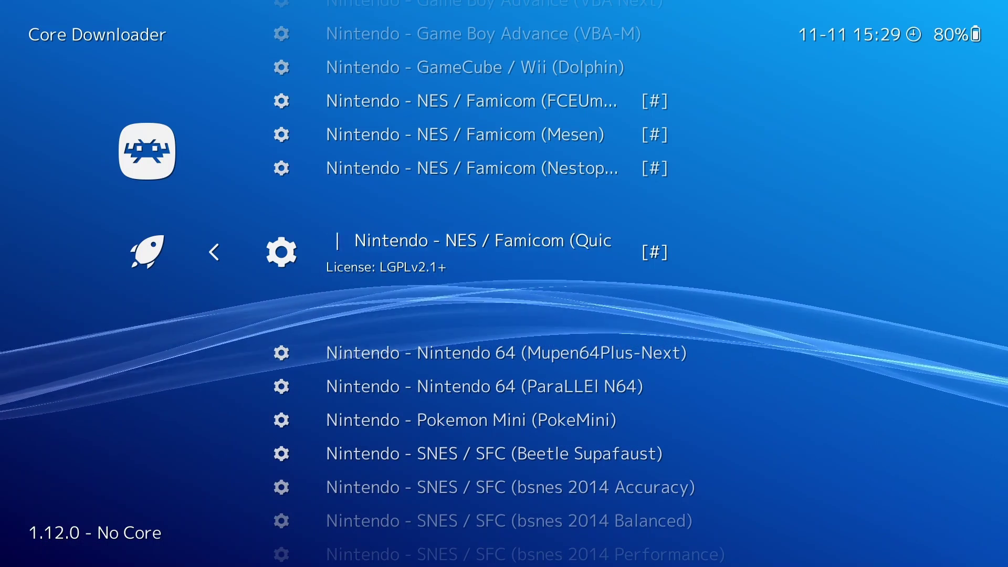
# Leave the core downloads and open Manual Scan under Import Content
pyautogui.press('BackSpace')
pyautogui.press('Right')
pyautogui.press('Right')
pyautogui.press('Right')
pyautogui.press('Right')
pyautogui.press('Right')
pyautogui.press('Right')
pyautogui.press('Right')
pyautogui.press('Right')
pyautogui.press('Right')
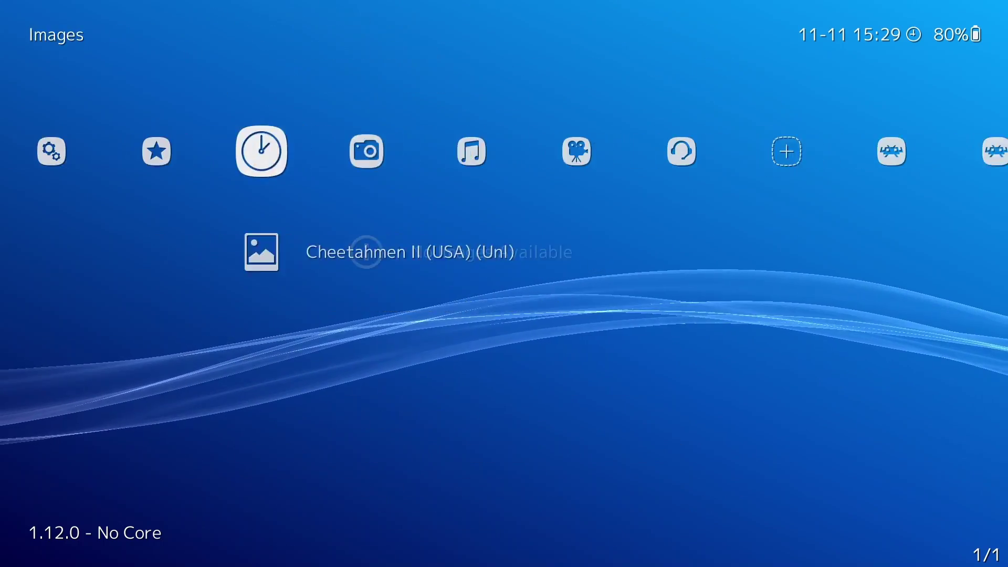
pyautogui.press('Left')
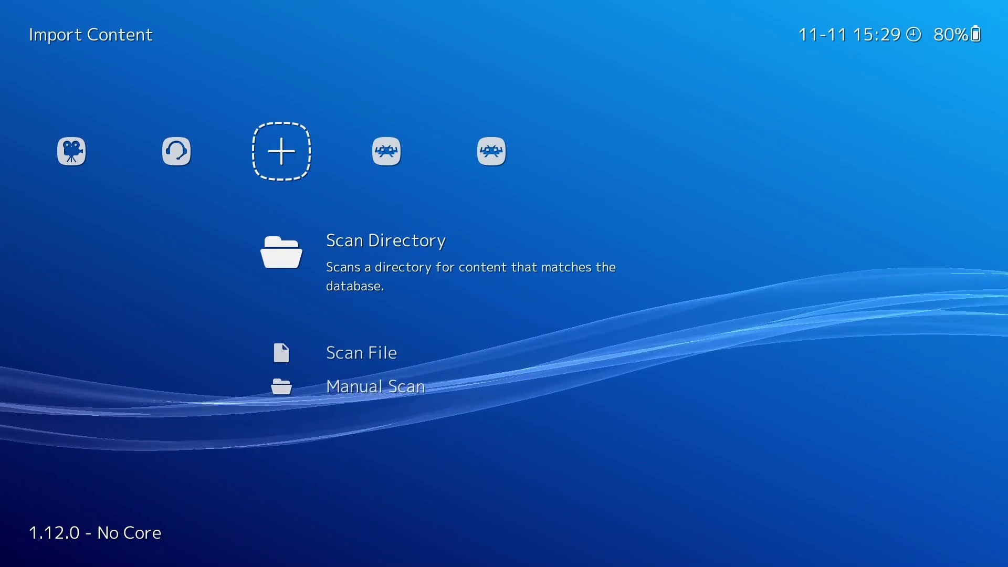
pyautogui.press('Down')
pyautogui.press('Down')
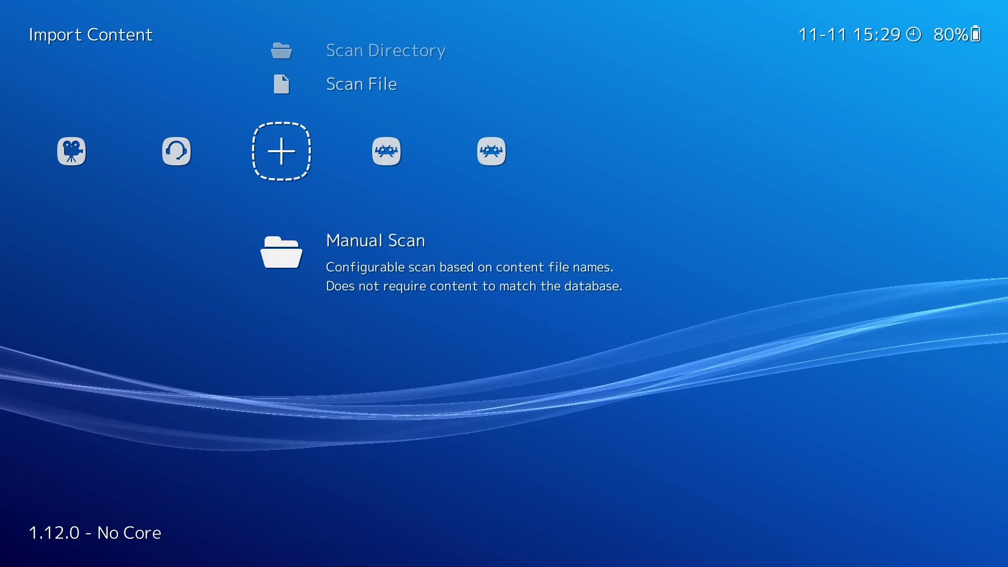
pyautogui.press('Return')
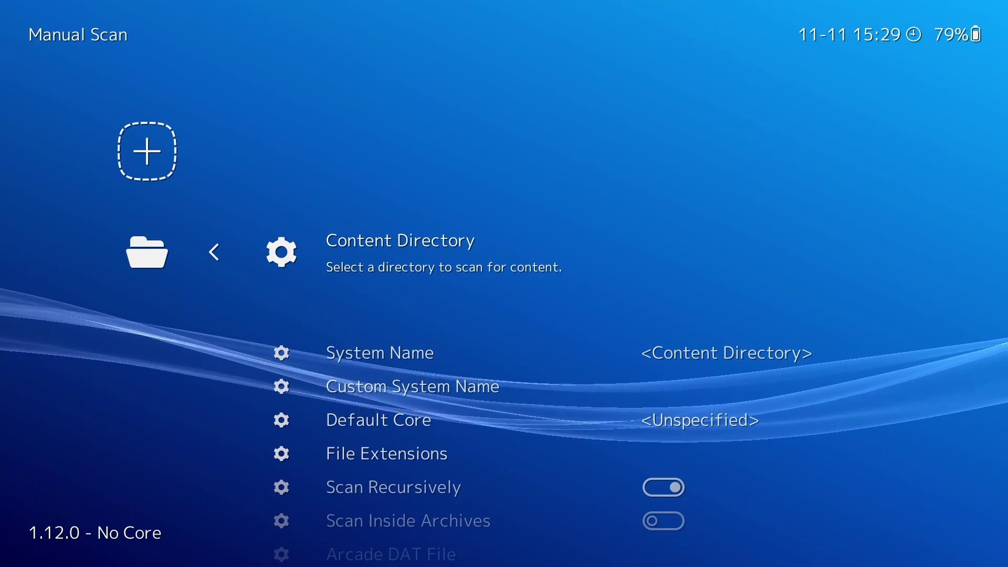
# Set the manual scan's content directory to C:\Nintendo Entertainment System
pyautogui.press('Return')
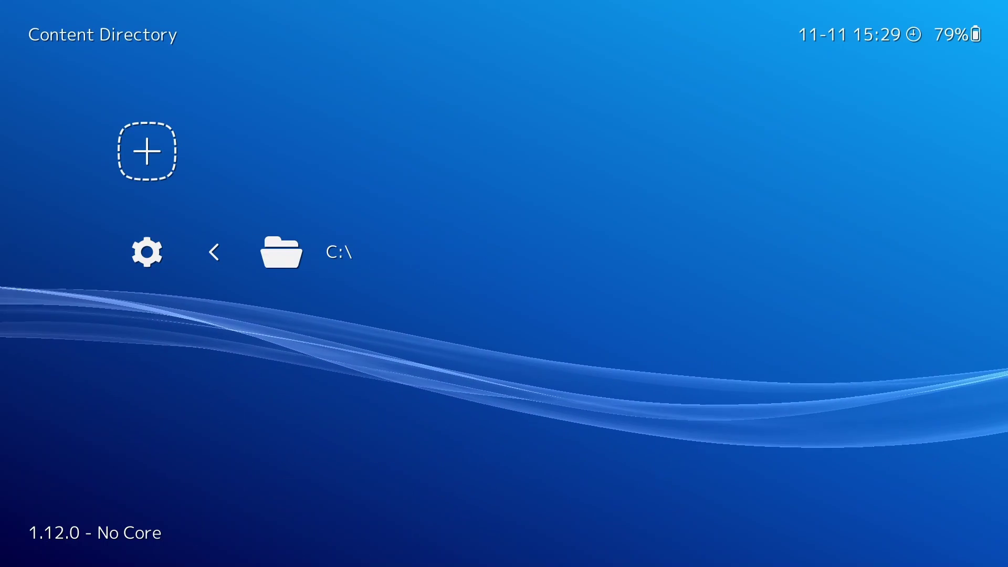
pyautogui.press('Return')
pyautogui.press('Down')
pyautogui.press('Down')
pyautogui.press('Down')
pyautogui.press('Down')
pyautogui.press('Down')
pyautogui.press('Down')
pyautogui.press('Down')
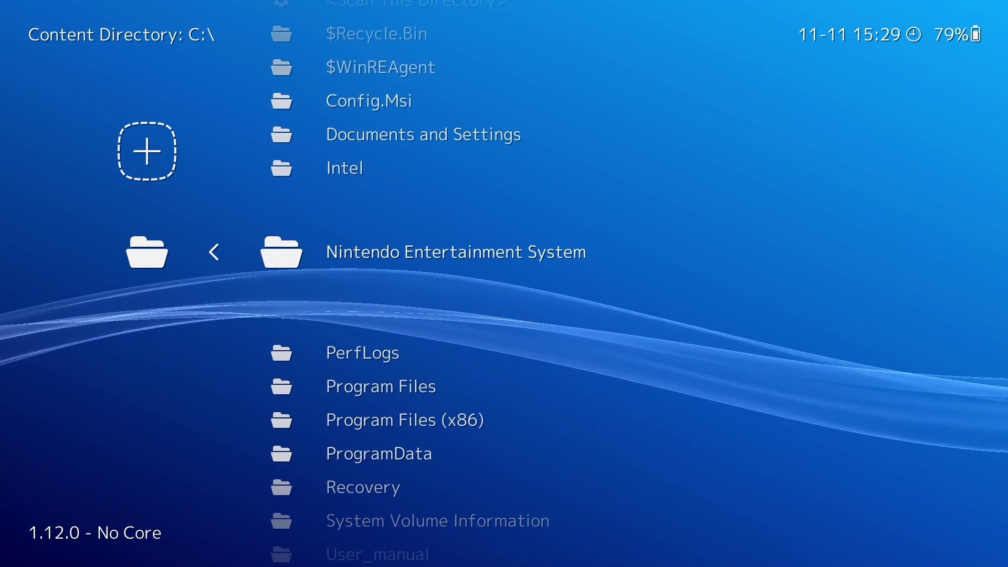
pyautogui.press('Return')
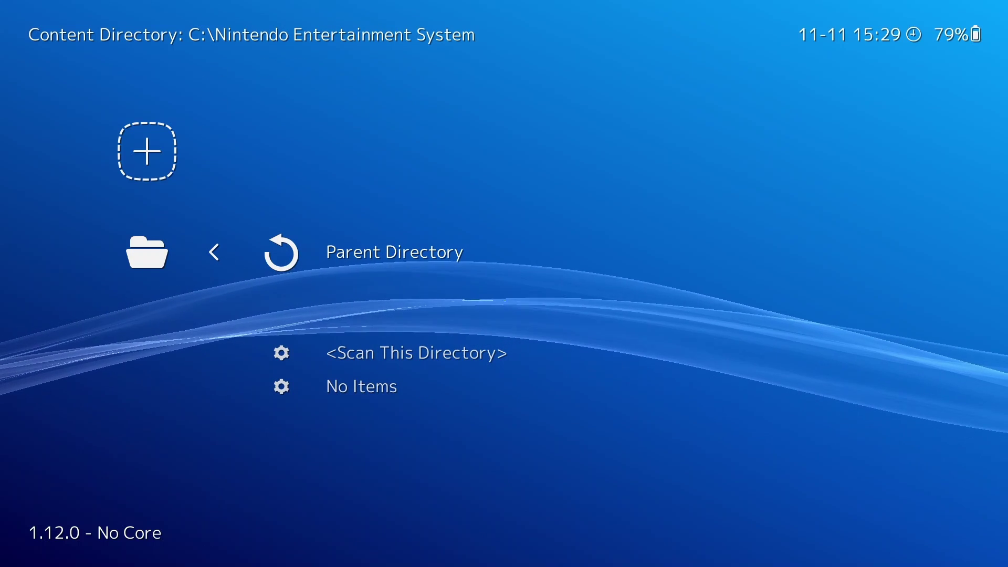
pyautogui.press('Down')
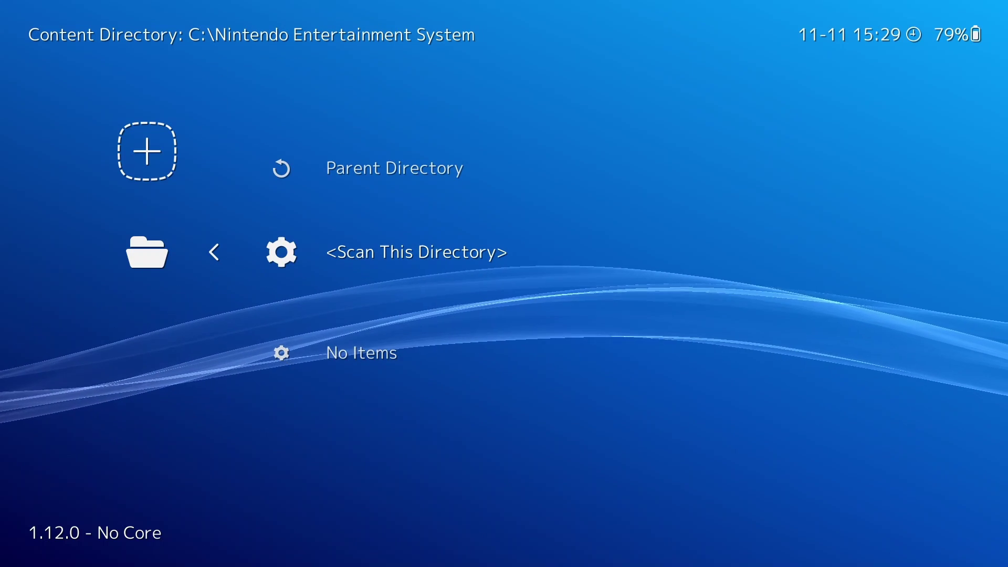
pyautogui.press('Return')
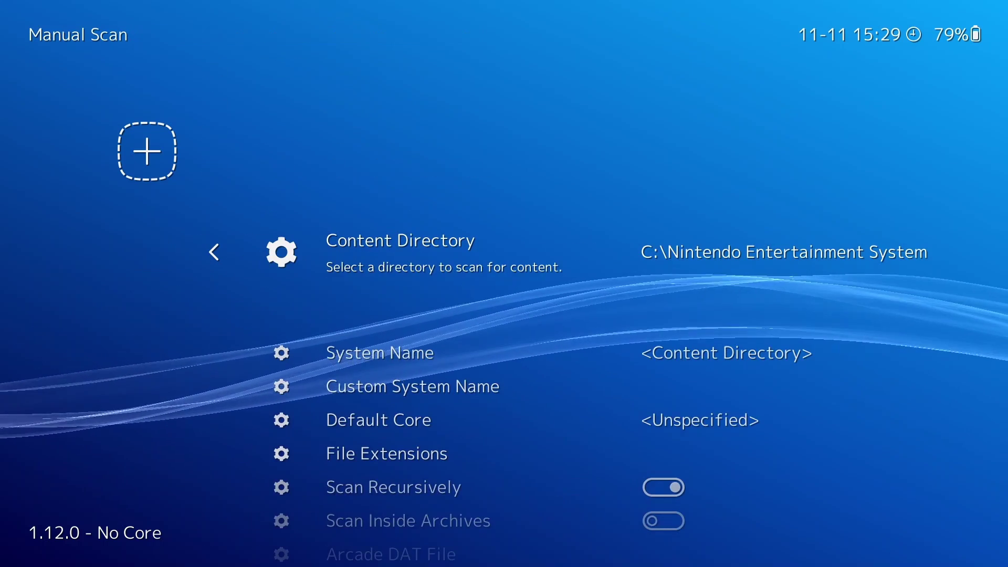
# Set the manual scan's system name to Nintendo - Nintendo Entertainment System
pyautogui.press('Down')
pyautogui.press('Return')
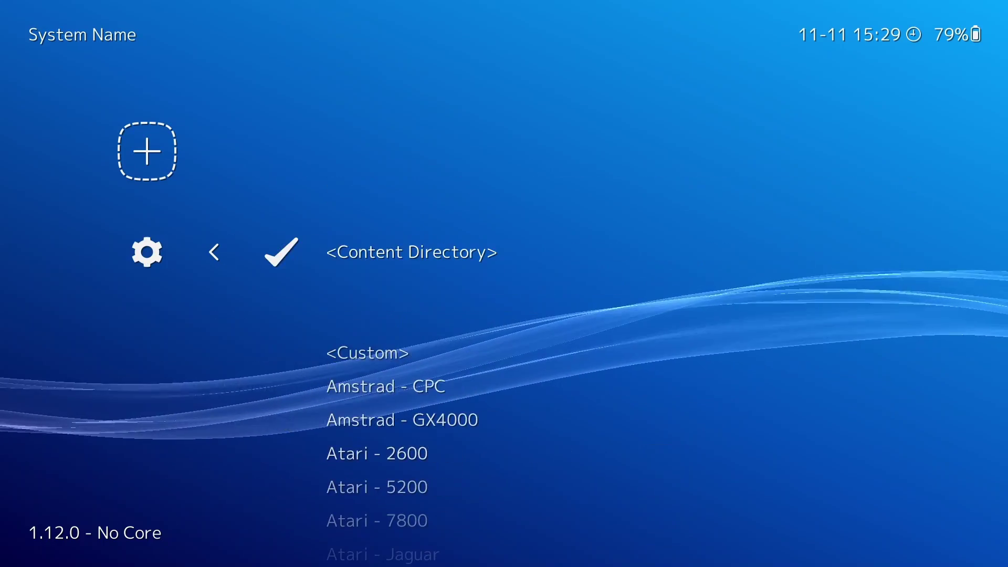
pyautogui.press('Up')
pyautogui.press('Up')
pyautogui.press('Up')
pyautogui.press('Up')
pyautogui.press('Up')
pyautogui.press('Up')
pyautogui.press('Up')
pyautogui.press('Up')
pyautogui.press('Up')
pyautogui.press('Up')
pyautogui.press('Up')
pyautogui.press('Up')
pyautogui.press('Up')
pyautogui.press('Up')
pyautogui.press('Up')
pyautogui.press('Up')
pyautogui.press('Up')
pyautogui.press('Up')
pyautogui.press('Up')
pyautogui.press('Up')
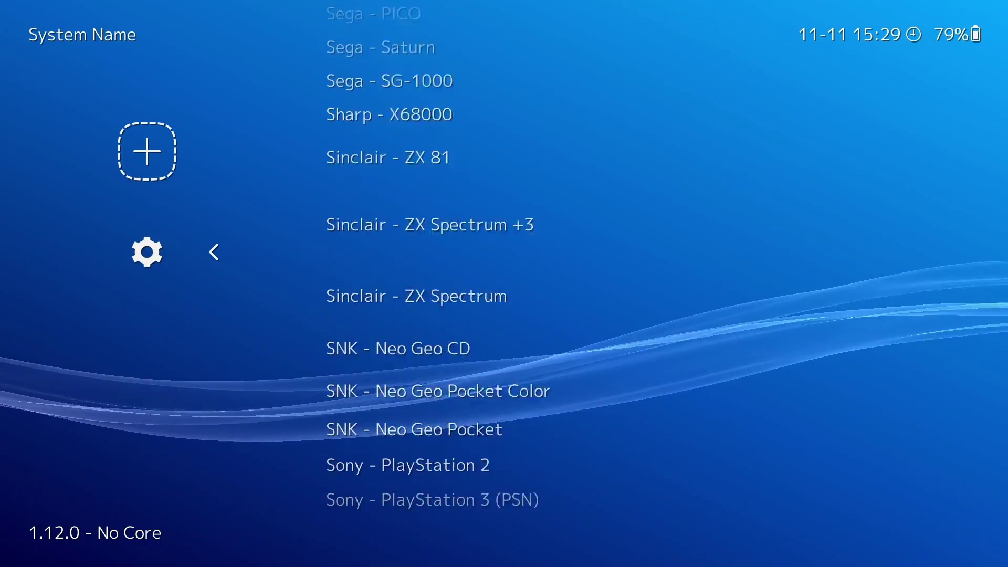
pyautogui.press('Up')
pyautogui.press('Up')
pyautogui.press('Up')
pyautogui.press('Up')
pyautogui.press('Up')
pyautogui.press('Up')
pyautogui.press('Up')
pyautogui.press('Up')
pyautogui.press('Up')
pyautogui.press('Up')
pyautogui.press('Up')
pyautogui.press('Up')
pyautogui.press('Up')
pyautogui.press('Up')
pyautogui.press('Up')
pyautogui.press('Up')
pyautogui.press('Up')
pyautogui.press('Up')
pyautogui.press('Up')
pyautogui.press('Up')
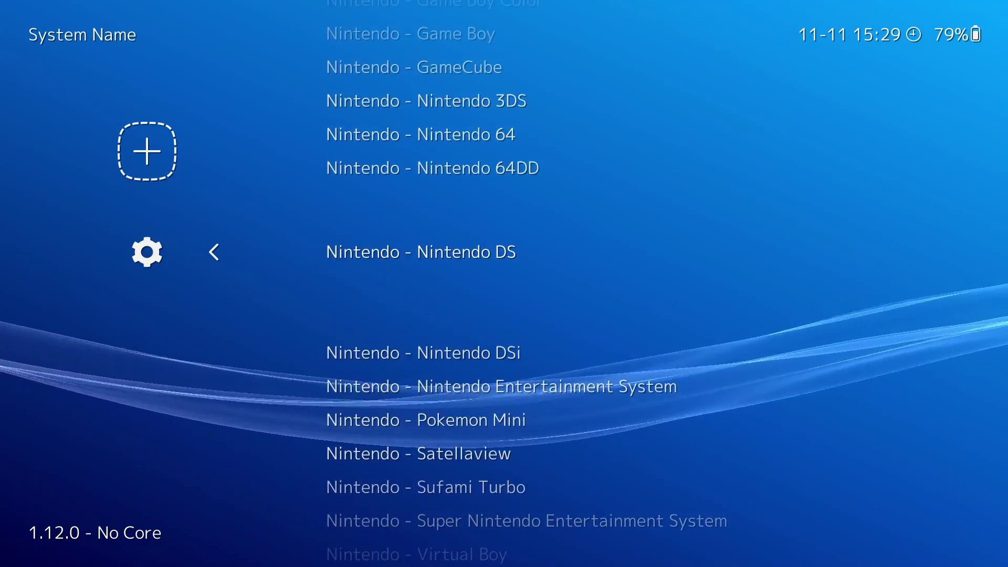
pyautogui.press('Down')
pyautogui.press('Down')
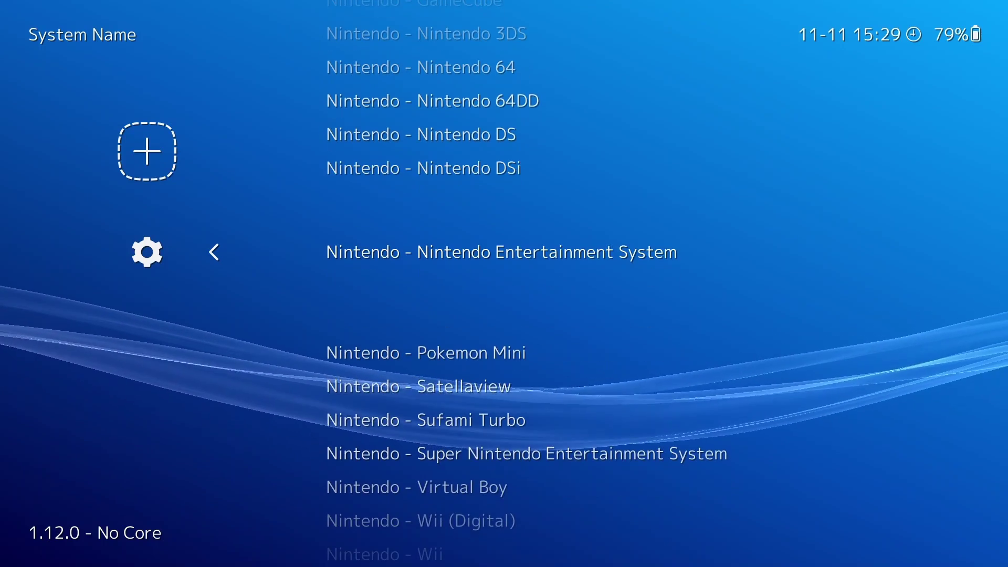
pyautogui.press('Return')
# Set the manual scan's default core to Nintendo - NES / Famicom (Mesen)
pyautogui.press('Down')
pyautogui.press('Down')
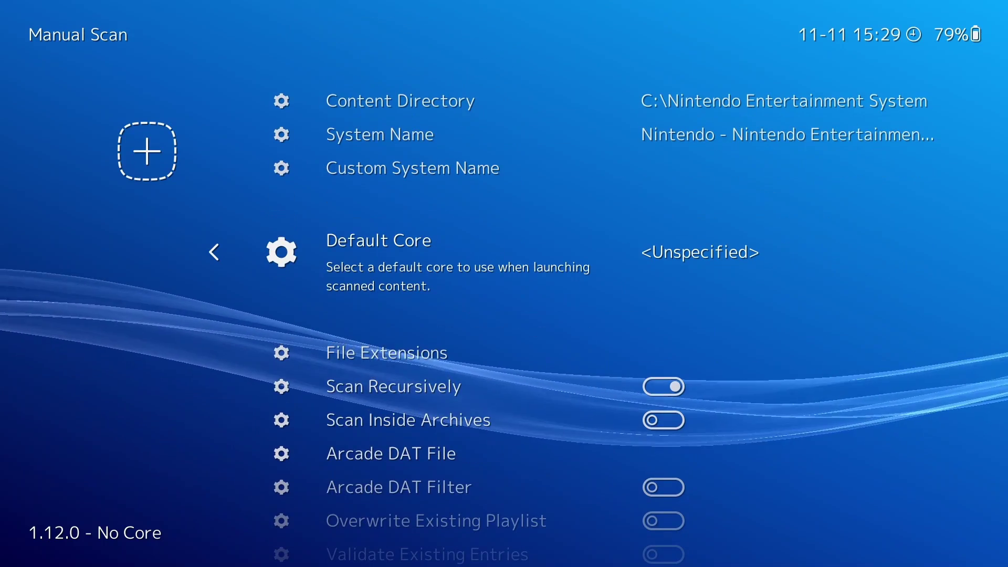
pyautogui.press('Return')
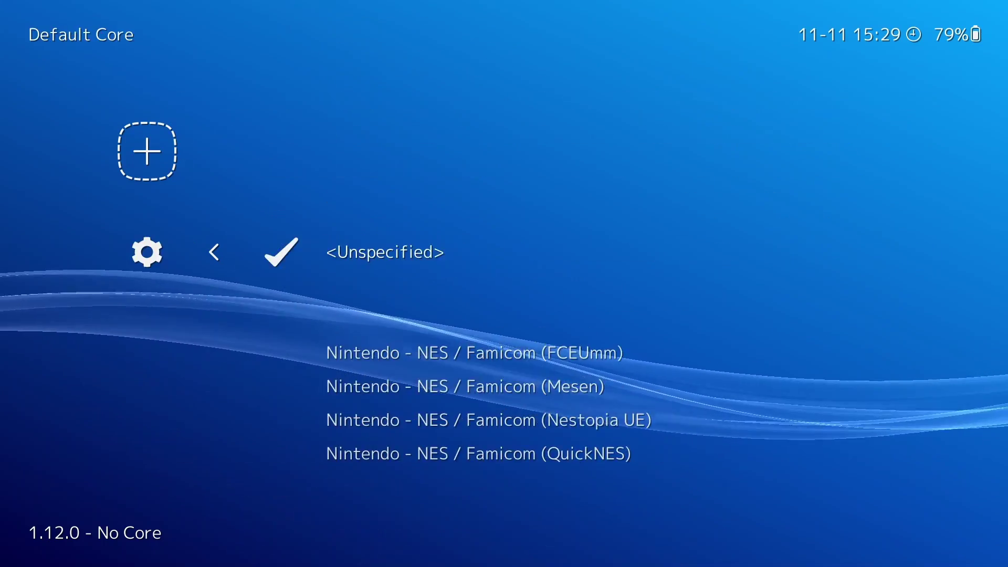
pyautogui.press('Down')
pyautogui.press('Down')
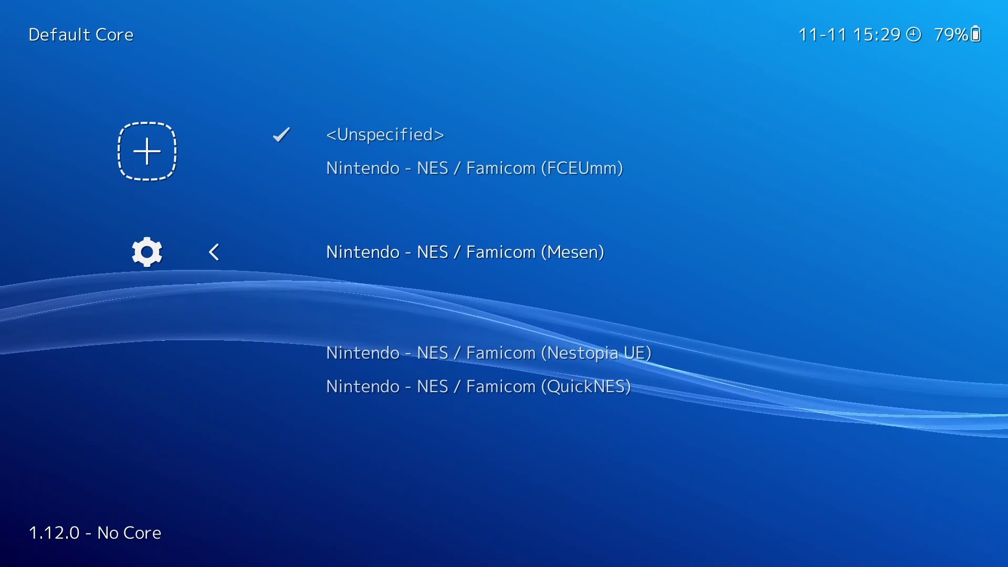
pyautogui.press('Up')
pyautogui.press('Down')
pyautogui.press('Return')
# Enable Scan Inside Archives for the manual scan
pyautogui.press('Down')
pyautogui.press('Down')
pyautogui.press('Down')
pyautogui.press('Down')
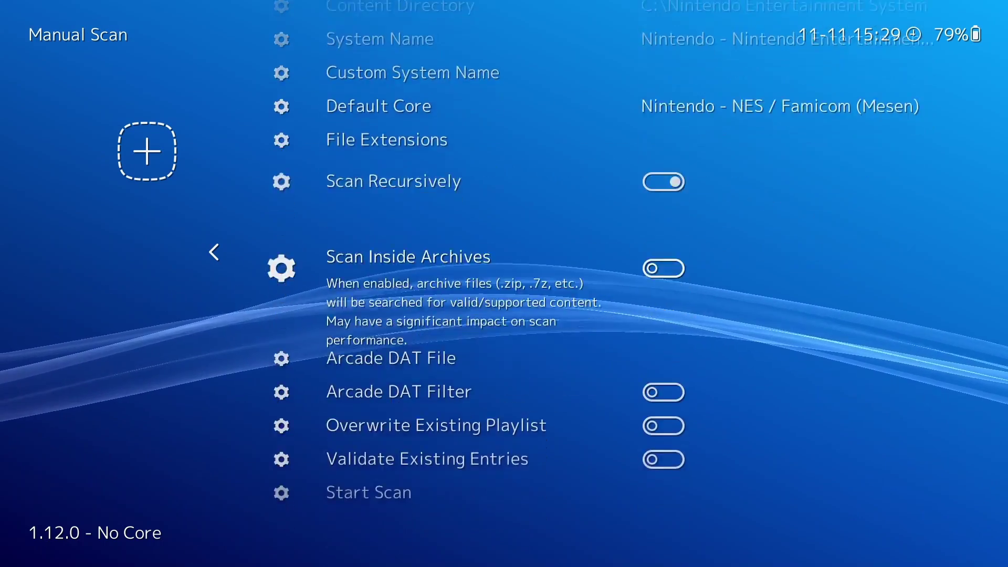
pyautogui.press('Up')
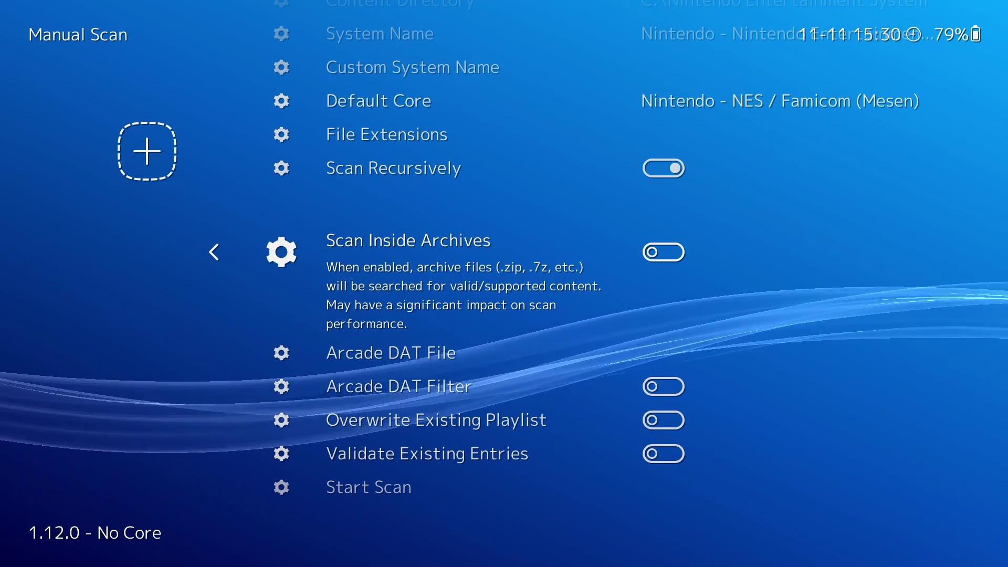
pyautogui.press('Return')
# Start the manual scan of the selected content, leaving the DAT filter, overwrite and validate options off
pyautogui.press('Down')
pyautogui.press('Down')
pyautogui.press('Down')
pyautogui.press('Down')
pyautogui.press('Down')
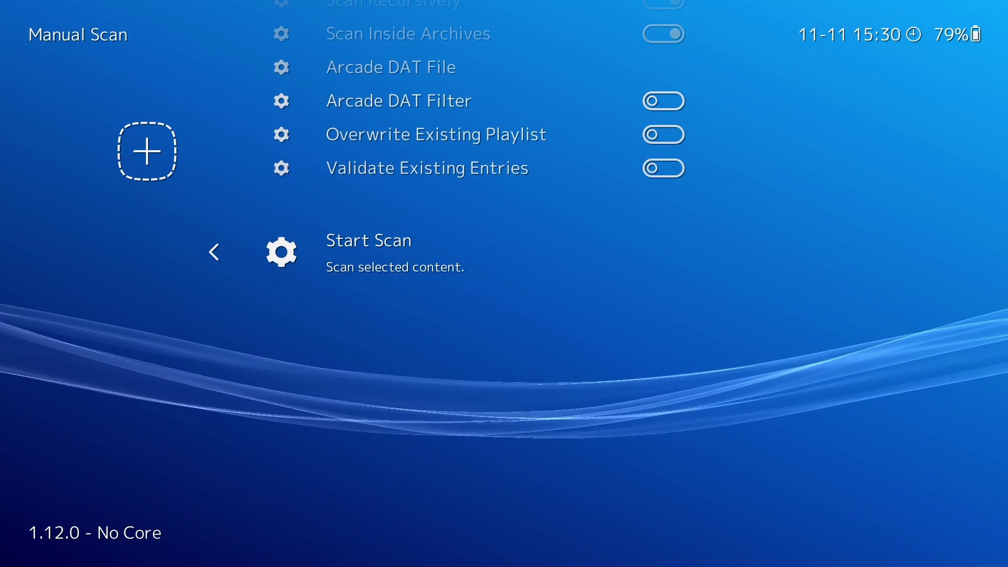
pyautogui.press('Return')
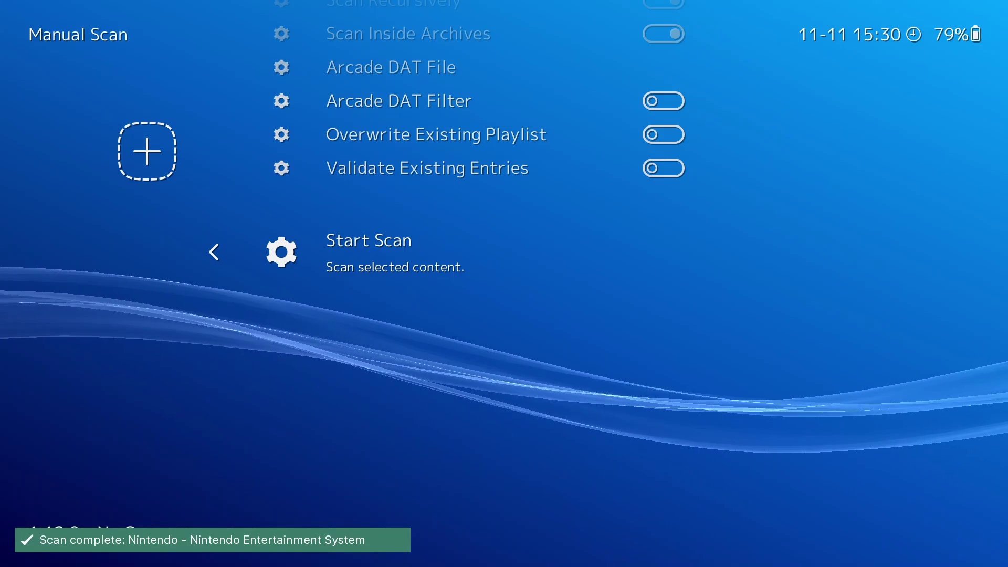
# Leave Manual Scan and open the Nintendo - Nintendo Entertainment System playlist
pyautogui.press('BackSpace')
pyautogui.press('Right')
pyautogui.press('Right')
pyautogui.press('Right')
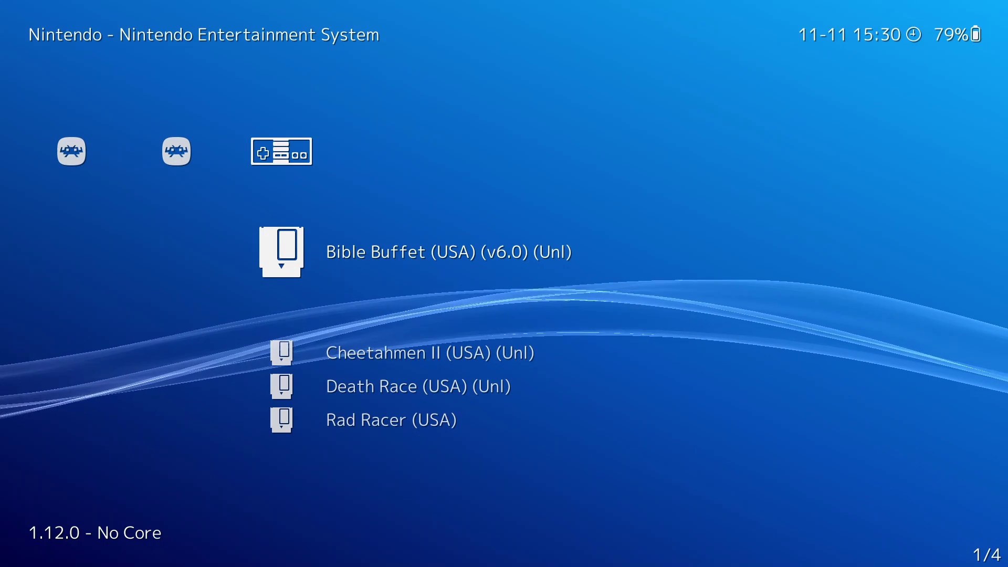
# Set Bible Buffet's core association to Nintendo - NES / Famicom (FCEUmm) and return to the playlist
pyautogui.press('Return')
pyautogui.press('Down')
pyautogui.press('Down')
pyautogui.press('Down')
pyautogui.press('Down')
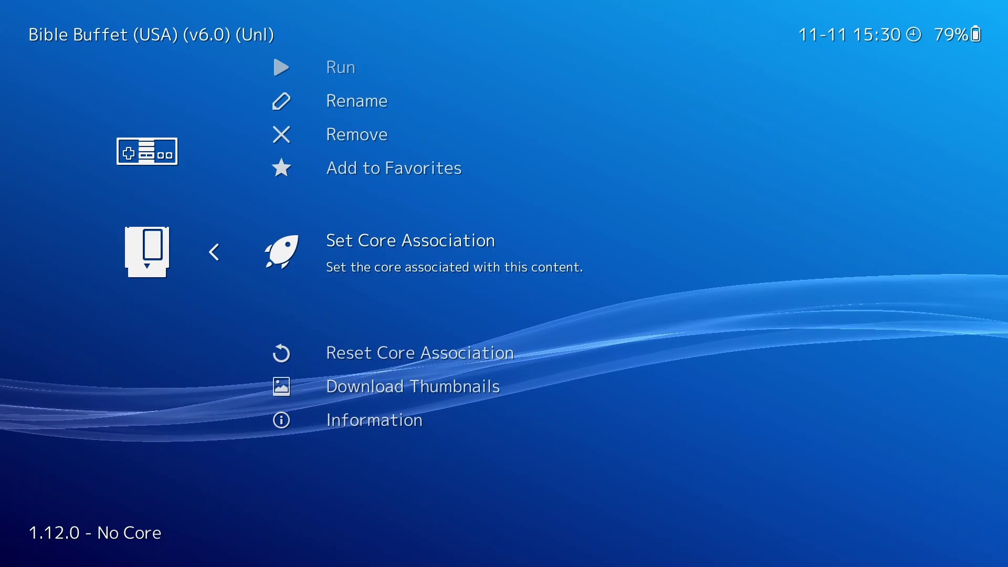
pyautogui.press('Down')
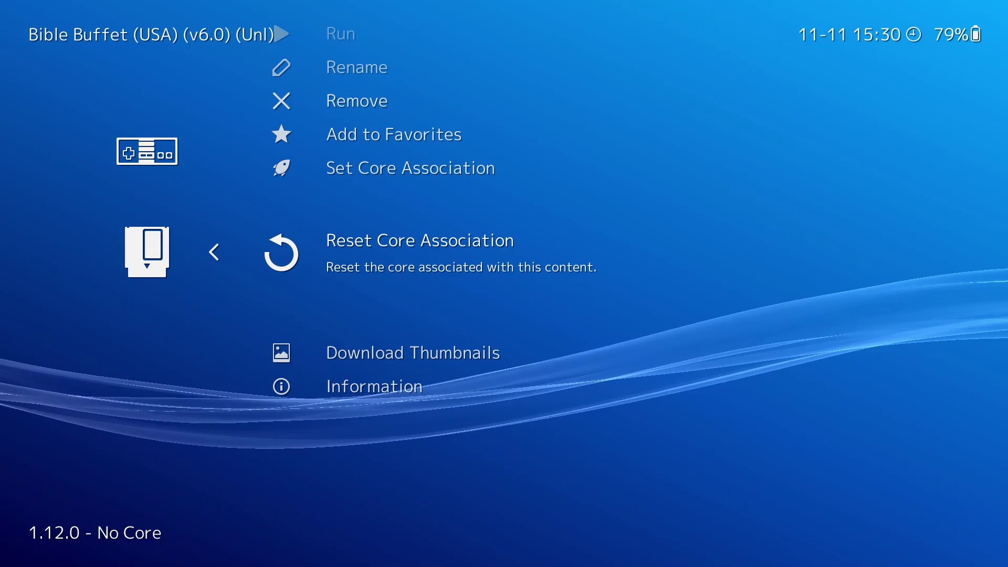
pyautogui.press('Up')
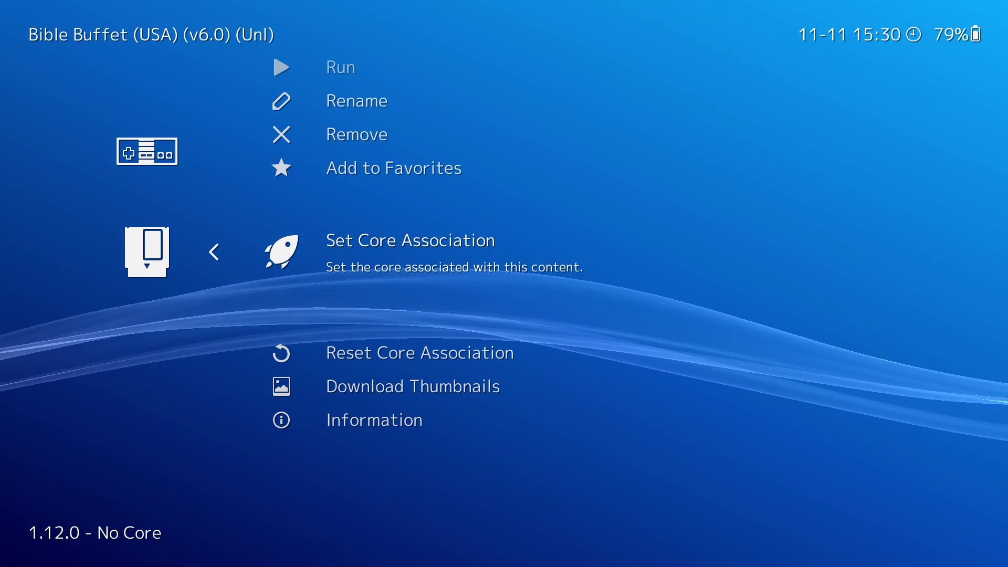
pyautogui.press('Return')
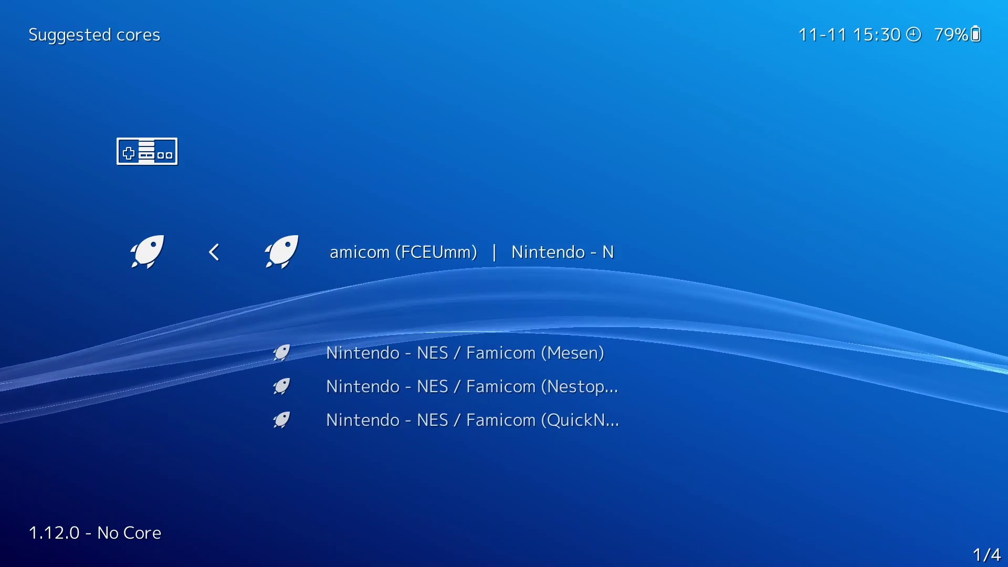
pyautogui.press('Down')
pyautogui.press('Up')
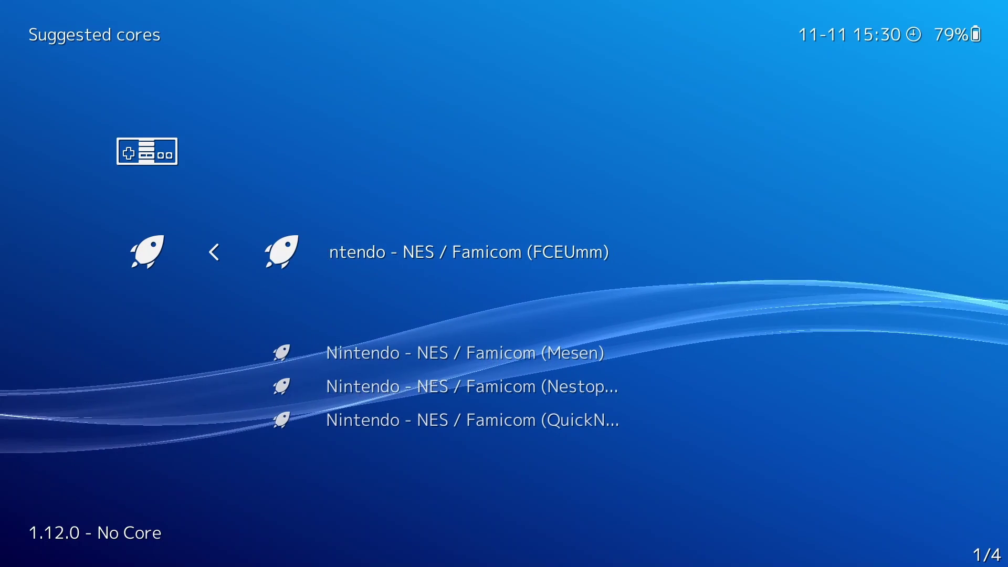
pyautogui.press('Return')
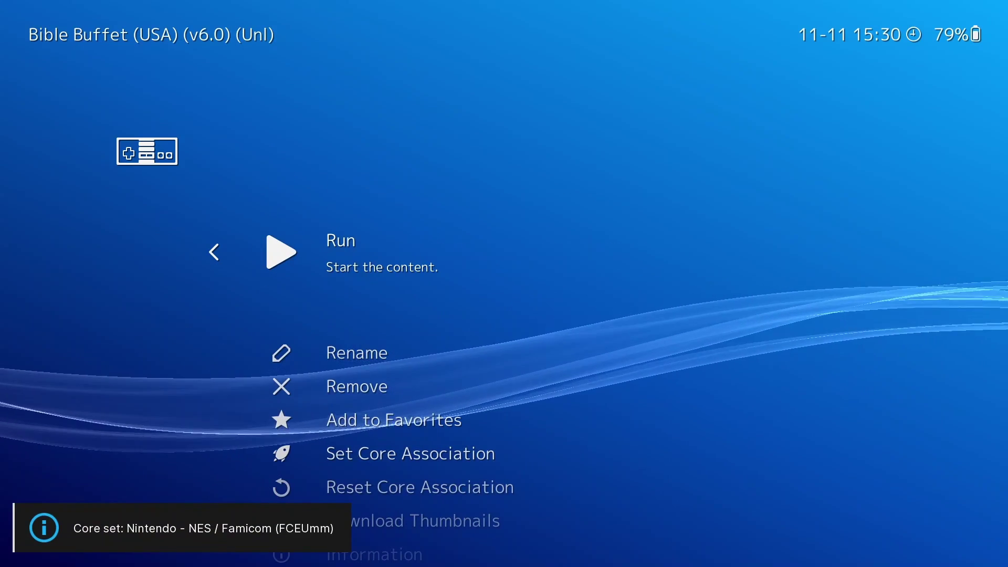
pyautogui.press('BackSpace')
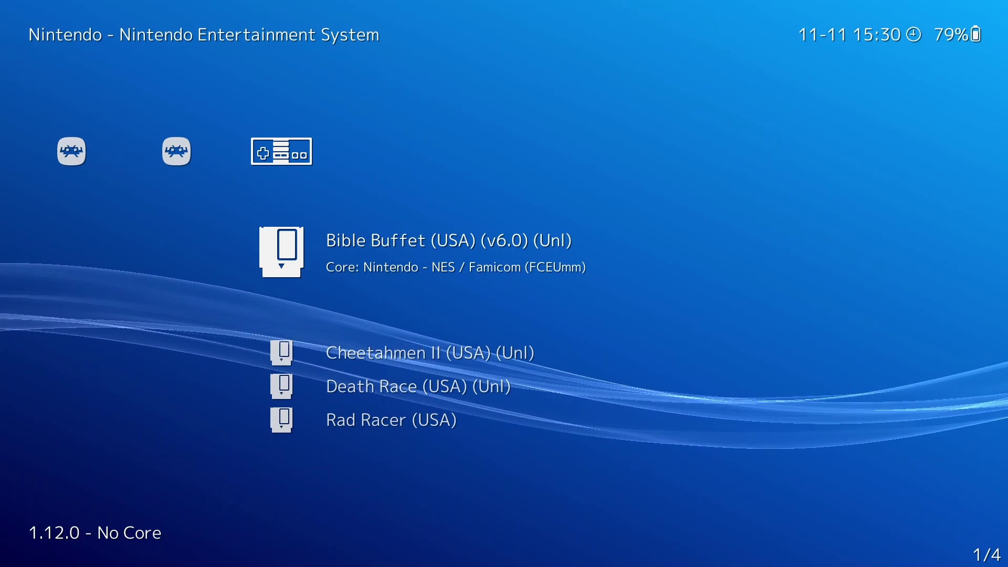
# Set Cheetahmen II's core association to Nintendo - NES / Famicom (QuickNES) and return to the playlist
pyautogui.press('Down')
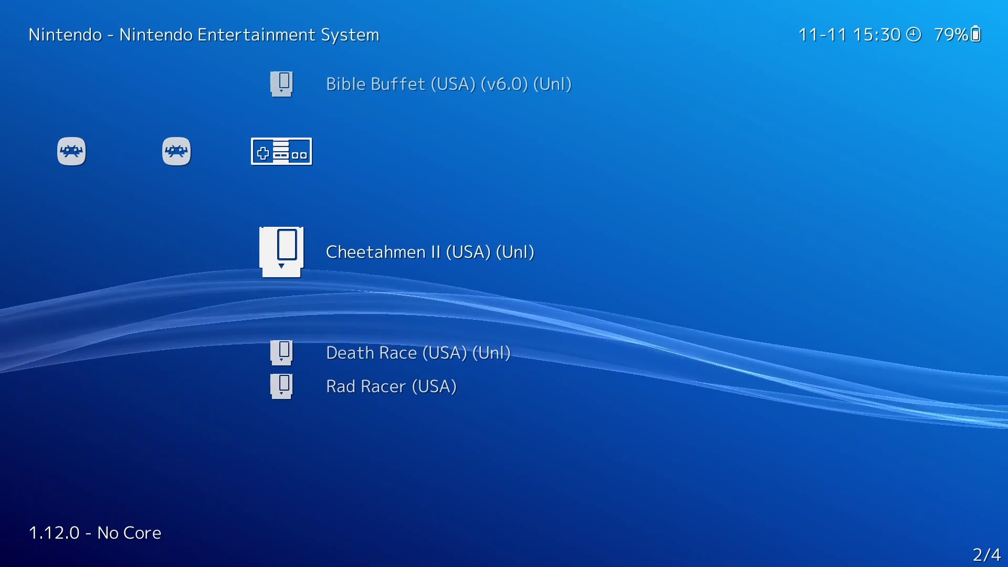
pyautogui.press('Up')
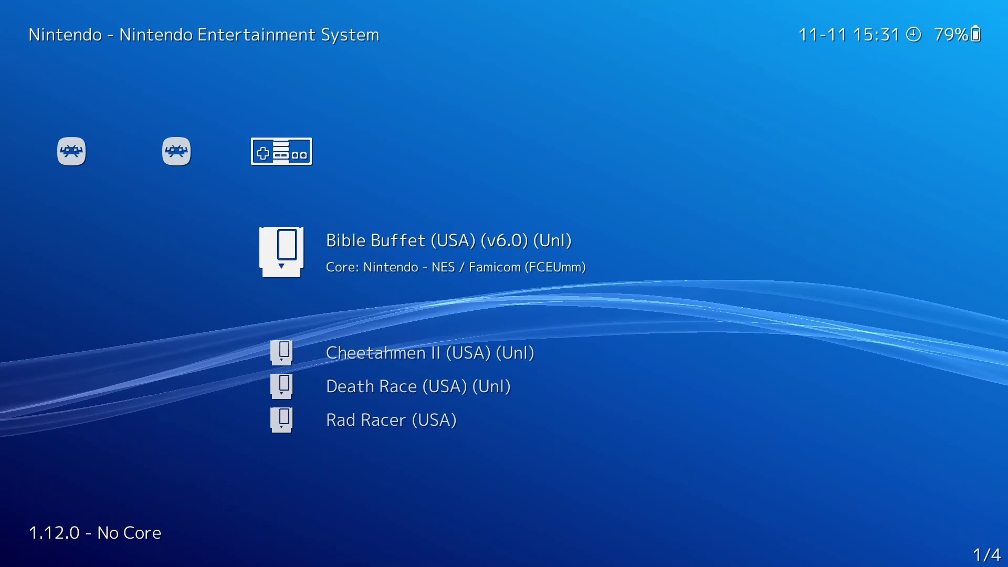
pyautogui.press('Down')
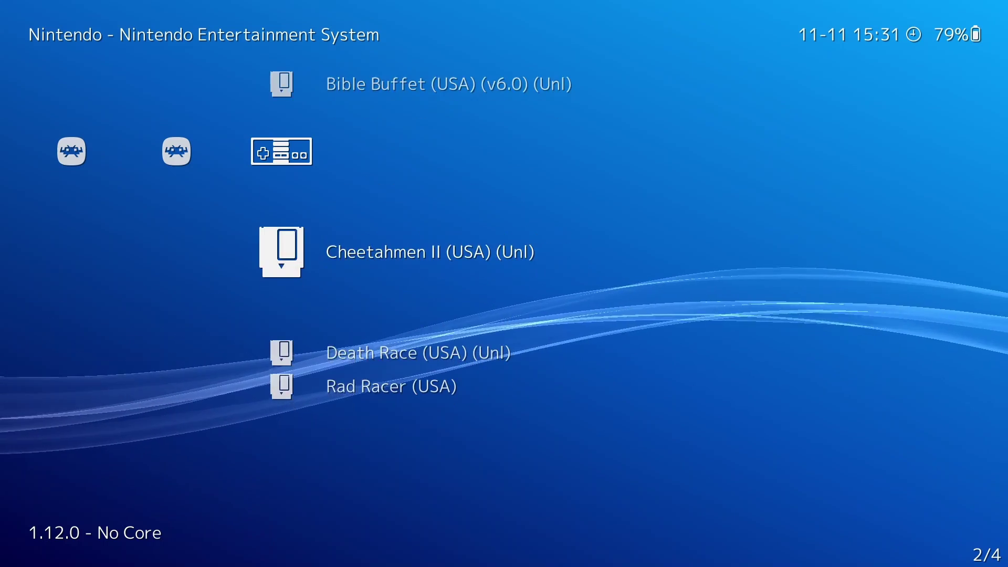
pyautogui.press('Return')
pyautogui.press('Down')
pyautogui.press('Down')
pyautogui.press('Down')
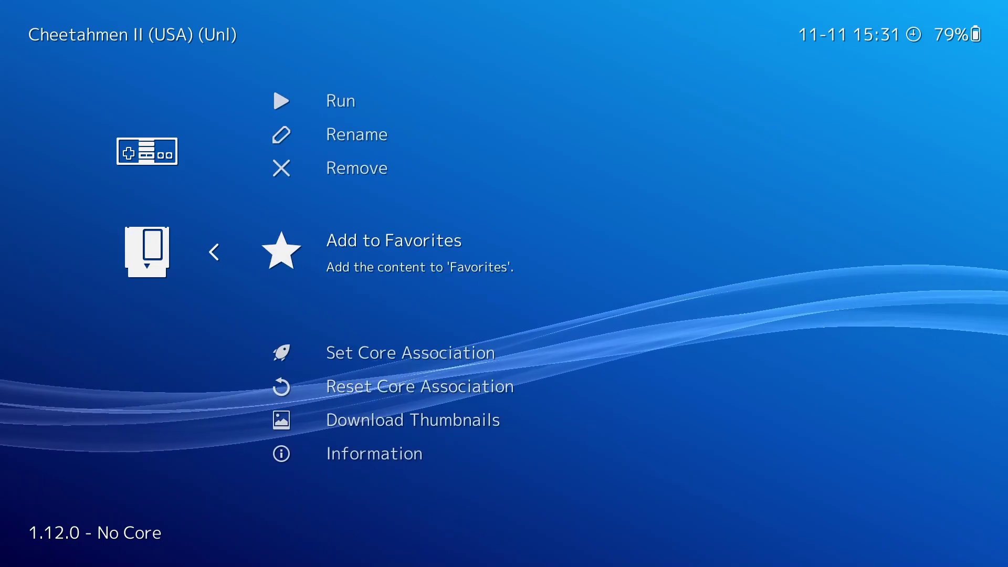
pyautogui.press('Down')
pyautogui.press('Return')
pyautogui.press('Down')
pyautogui.press('Down')
pyautogui.press('Down')
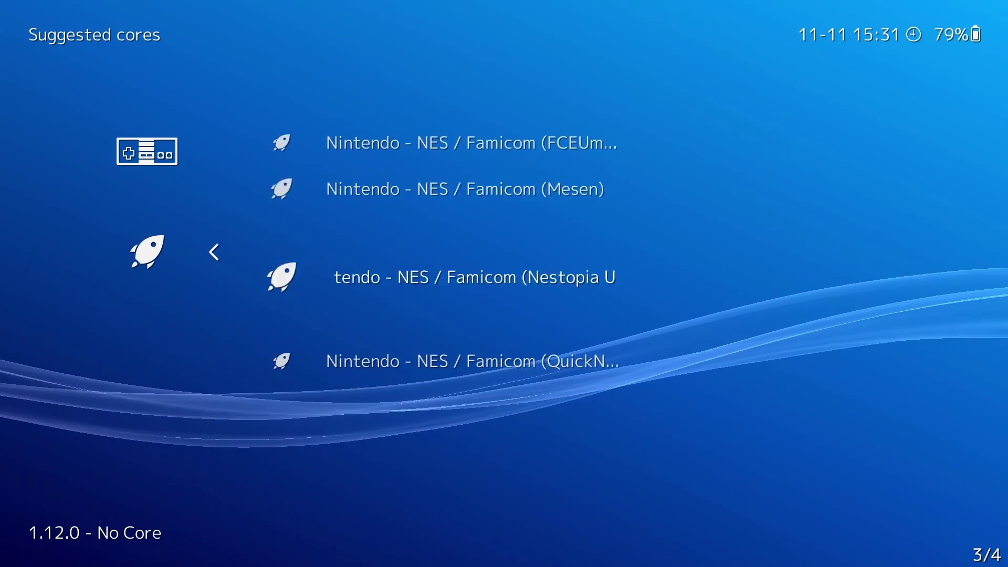
pyautogui.press('Return')
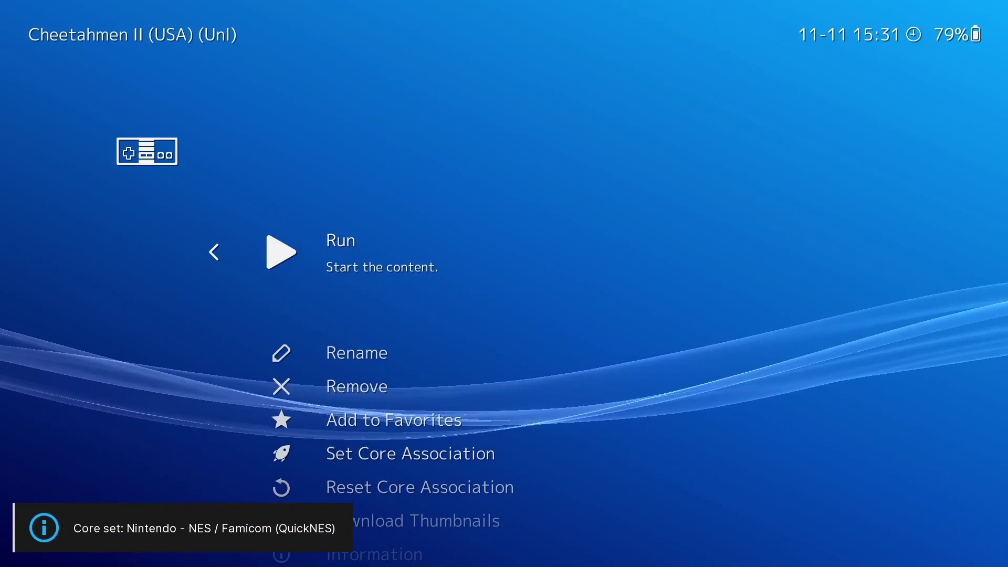
pyautogui.press('BackSpace')
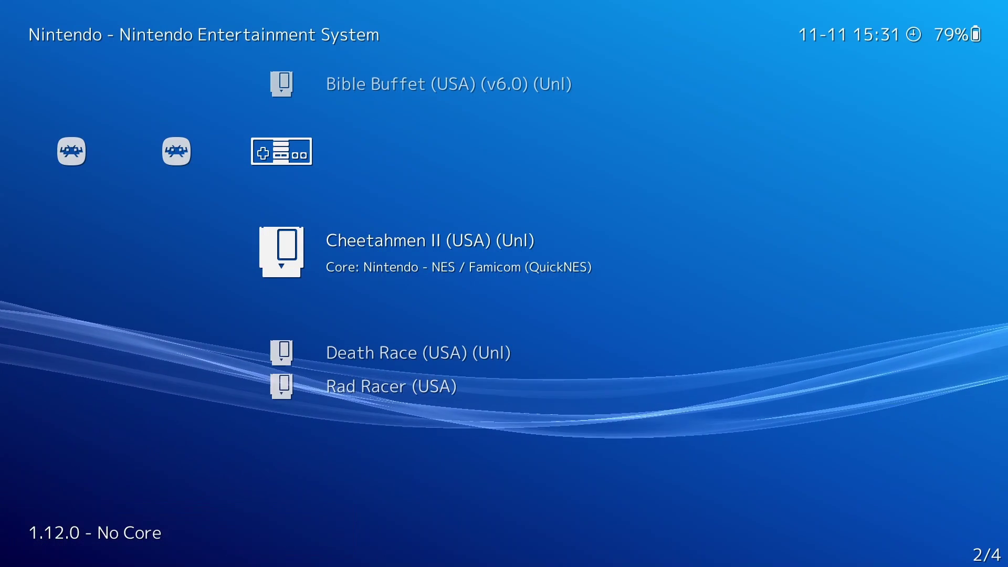
# Reset the core association of Bible Buffet and return to the playlist
pyautogui.press('Up')
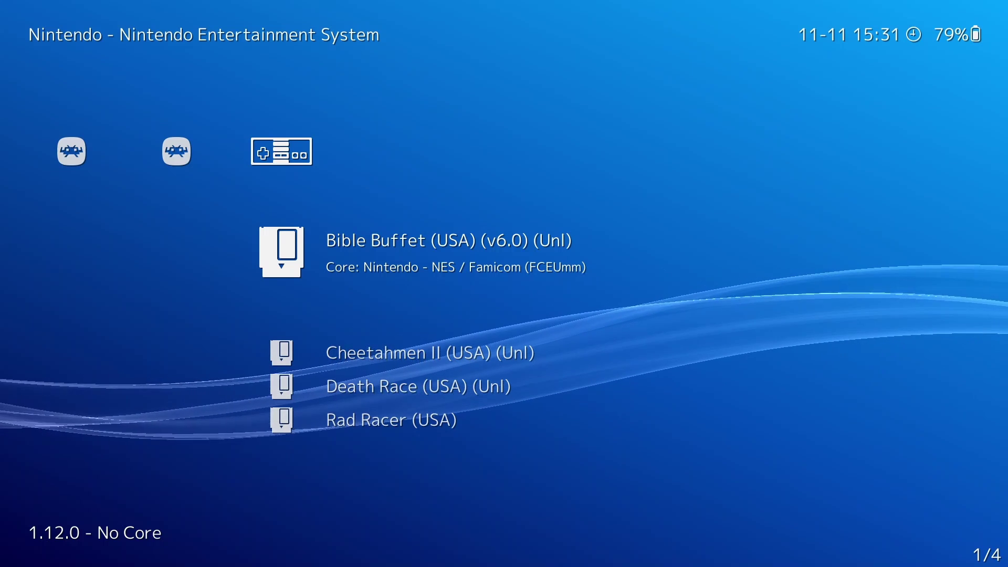
pyautogui.press('Return')
pyautogui.press('Down')
pyautogui.press('Down')
pyautogui.press('Down')
pyautogui.press('Down')
pyautogui.press('Down')
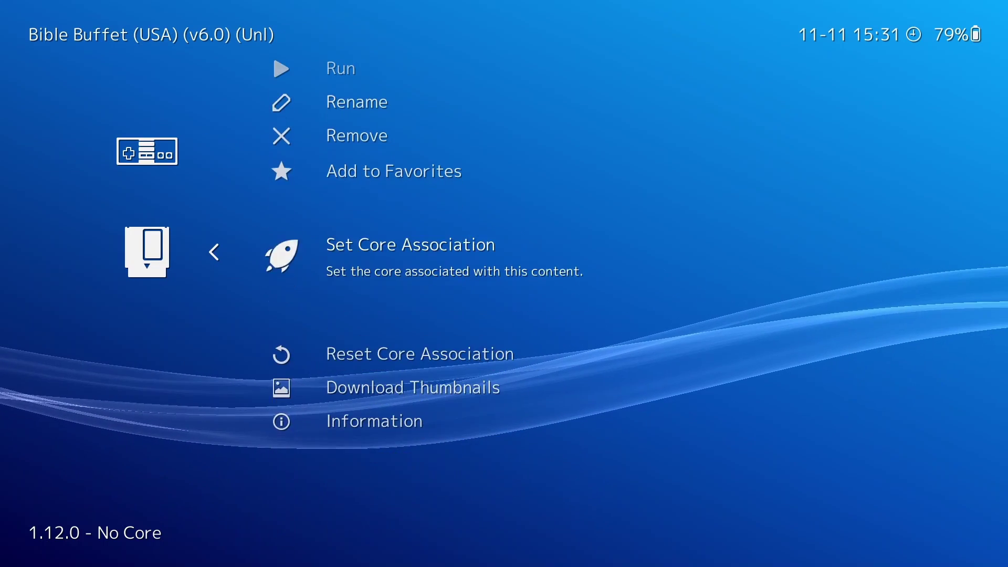
pyautogui.press('Return')
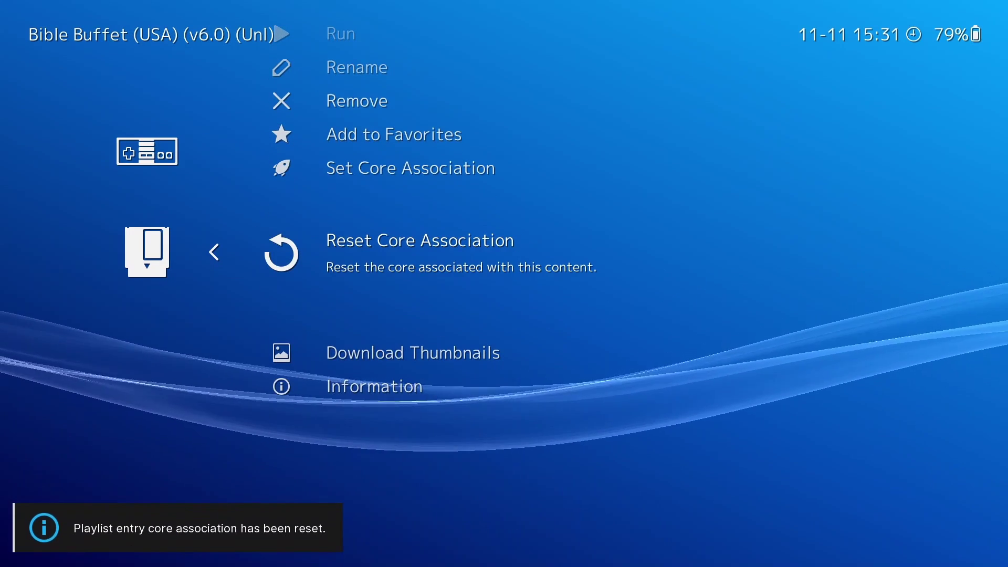
pyautogui.press('BackSpace')
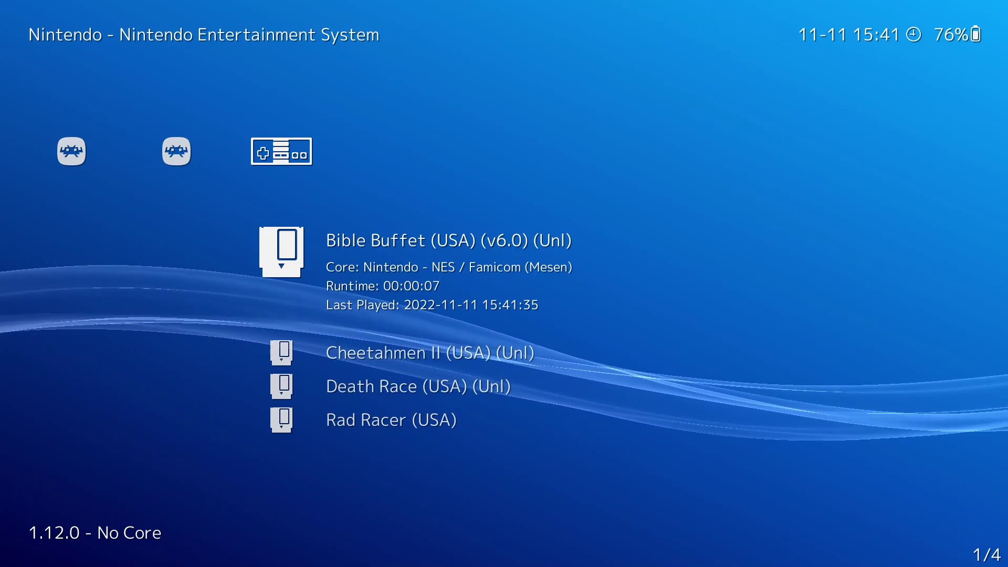
# Browse the menu categories from the Nintendo Entertainment System playlist to the Main Menu and back
pyautogui.press('Left')
pyautogui.press('Left')
pyautogui.press('Left')
pyautogui.press('Left')
pyautogui.press('Left')
pyautogui.press('Left')
pyautogui.press('Left')
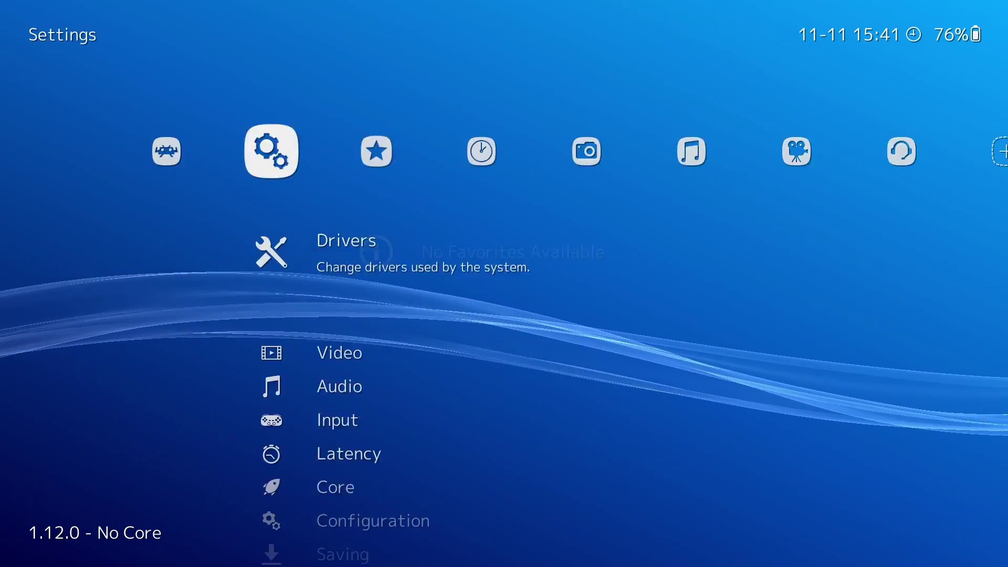
pyautogui.press('Left')
pyautogui.press('Left')
pyautogui.press('Right')
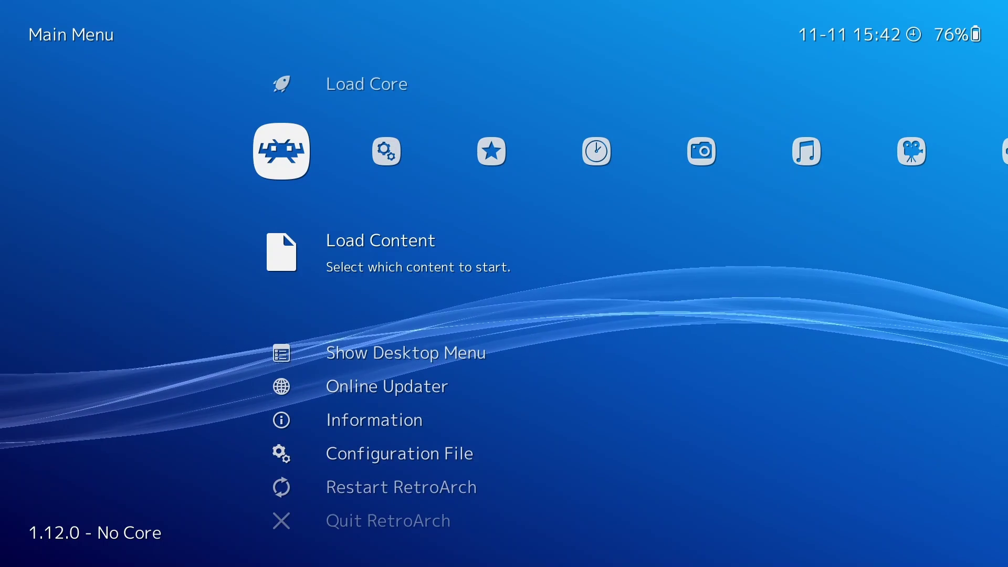
pyautogui.press('Right')
pyautogui.press('Right')
pyautogui.press('Right')
pyautogui.press('Right')
pyautogui.press('Right')
pyautogui.press('Right')
pyautogui.press('Right')
pyautogui.press('Right')
pyautogui.press('Right')
pyautogui.press('Right')
pyautogui.press('Right')
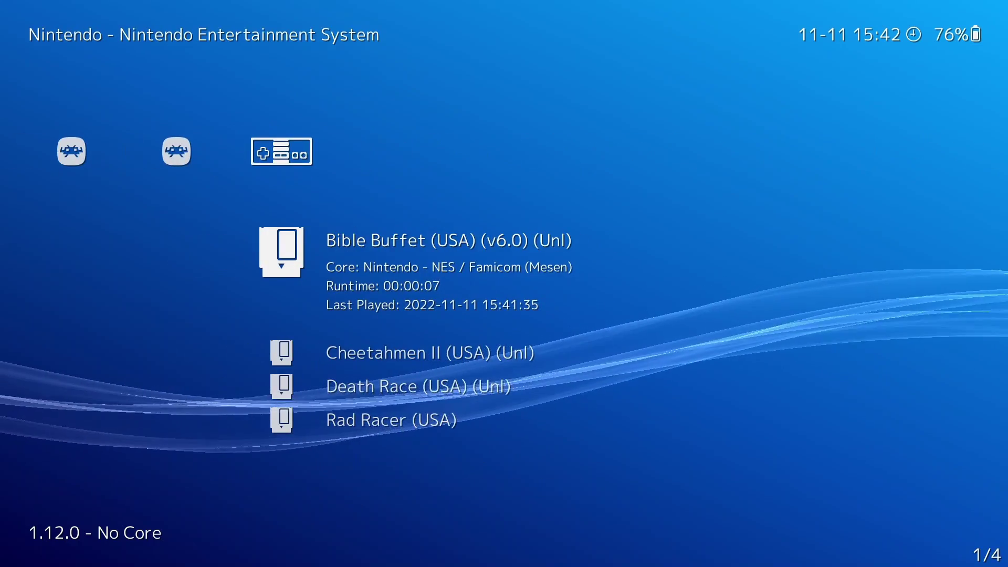
# Examine Bible Buffet's entry options around Add to Favorites and Set Core Association, and return to the playlist
pyautogui.press('Return')
pyautogui.press('Down')
pyautogui.press('Down')
pyautogui.press('Down')
pyautogui.press('Down')
pyautogui.press('Up')
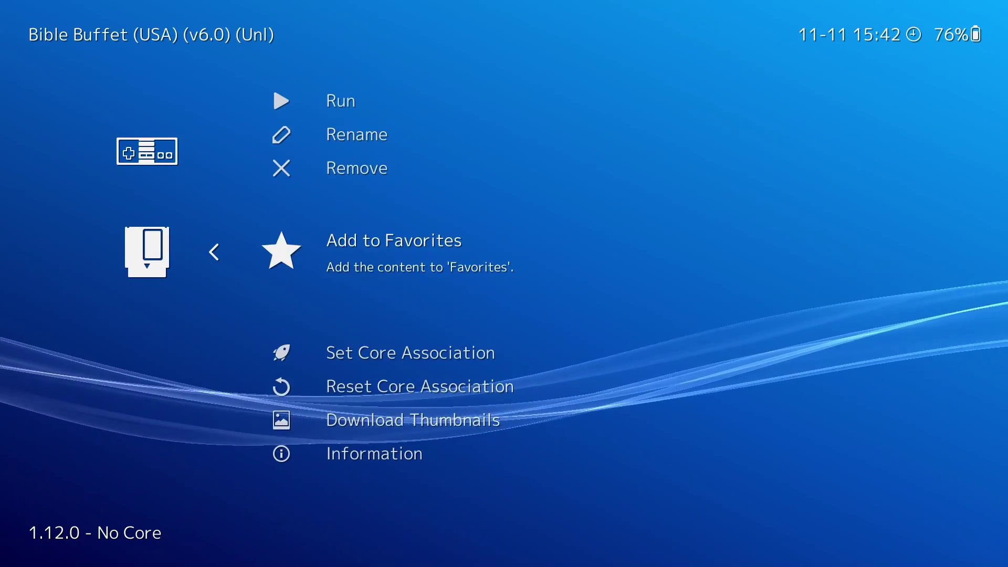
pyautogui.press('Down')
pyautogui.press('BackSpace')
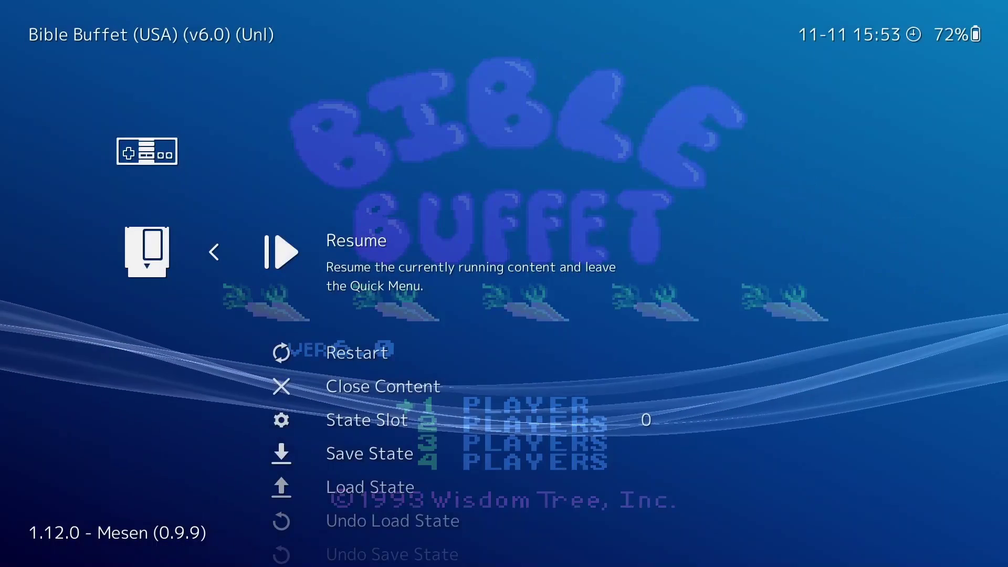
# Open the Core Options of the running Bible Buffet game
pyautogui.press('Down')
pyautogui.press('Down')
pyautogui.press('Down')
pyautogui.press('Down')
pyautogui.press('Down')
pyautogui.press('Down')
pyautogui.press('Down')
pyautogui.press('Down')
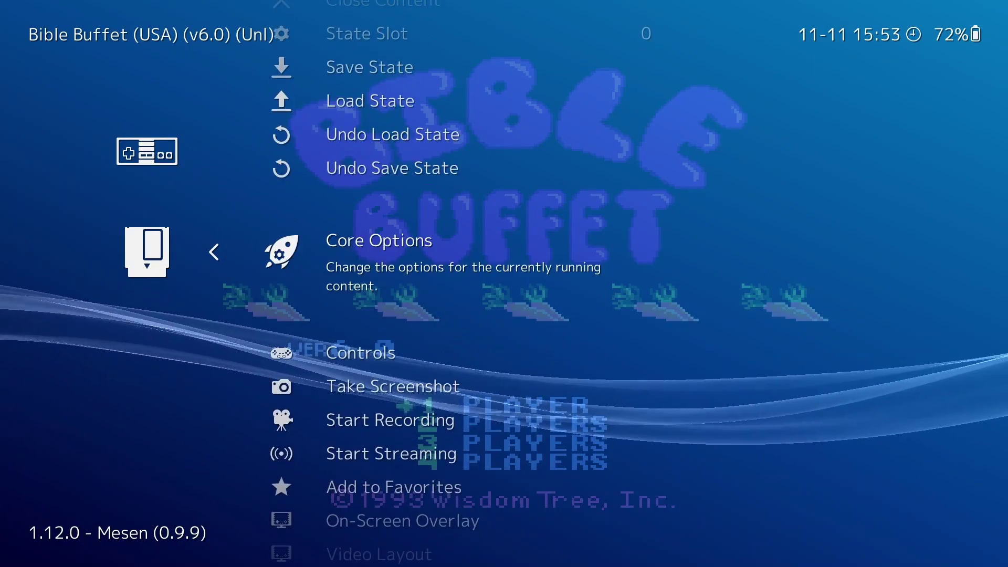
pyautogui.press('Return')
# Enable the Shift A/B/X/Y clockwise core option and return to the Bible Buffet game
pyautogui.press('Down')
pyautogui.press('Down')
pyautogui.press('Down')
pyautogui.press('Down')
pyautogui.press('Down')
pyautogui.press('Down')
pyautogui.press('Down')
pyautogui.press('Down')
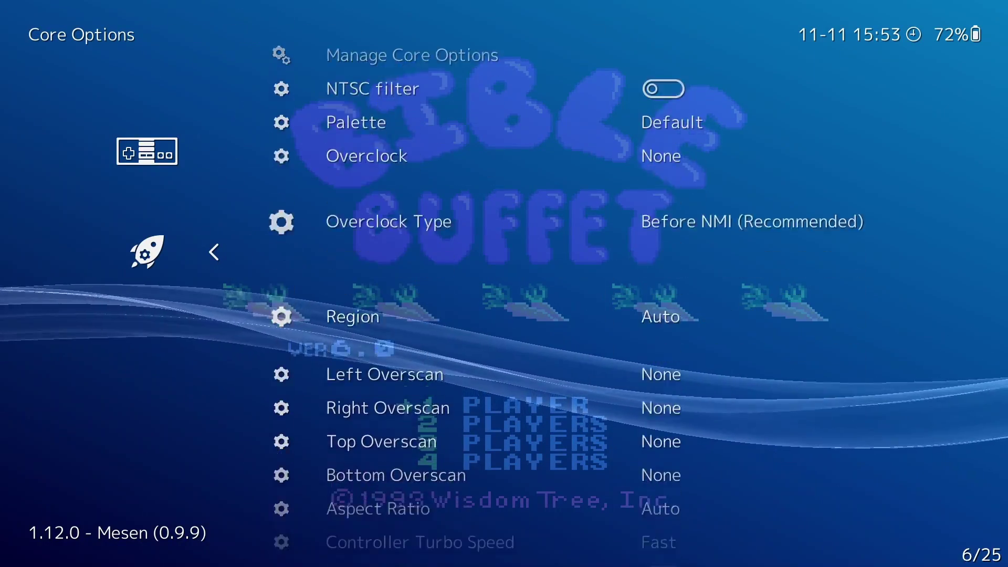
pyautogui.press('Down')
pyautogui.press('Down')
pyautogui.press('Down')
pyautogui.press('Down')
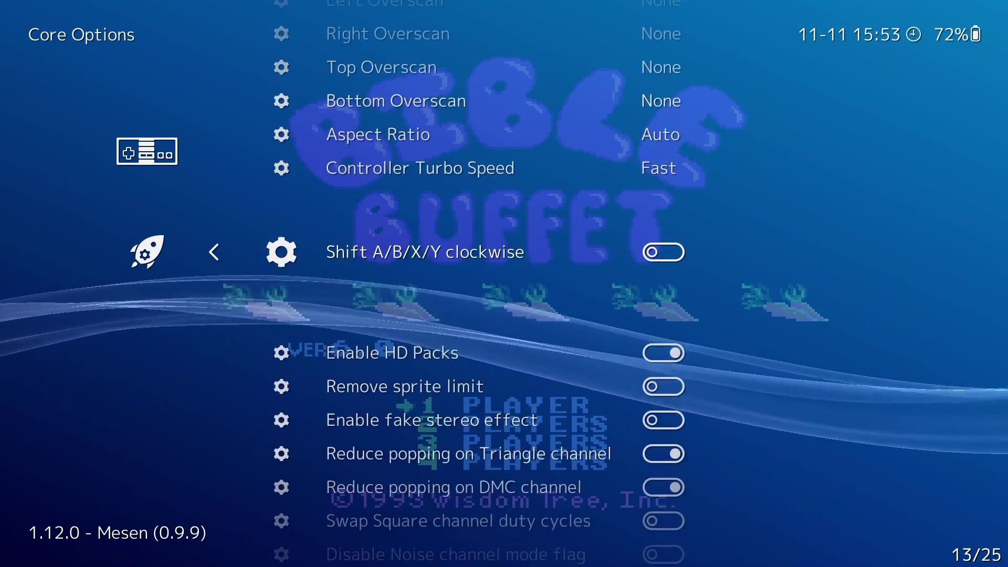
pyautogui.press('Return')
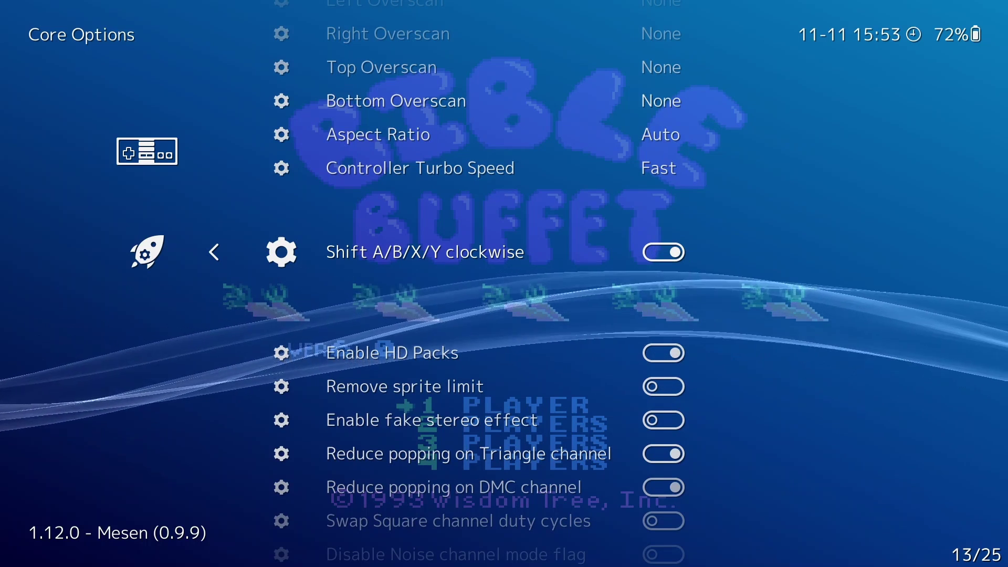
pyautogui.press('BackSpace')
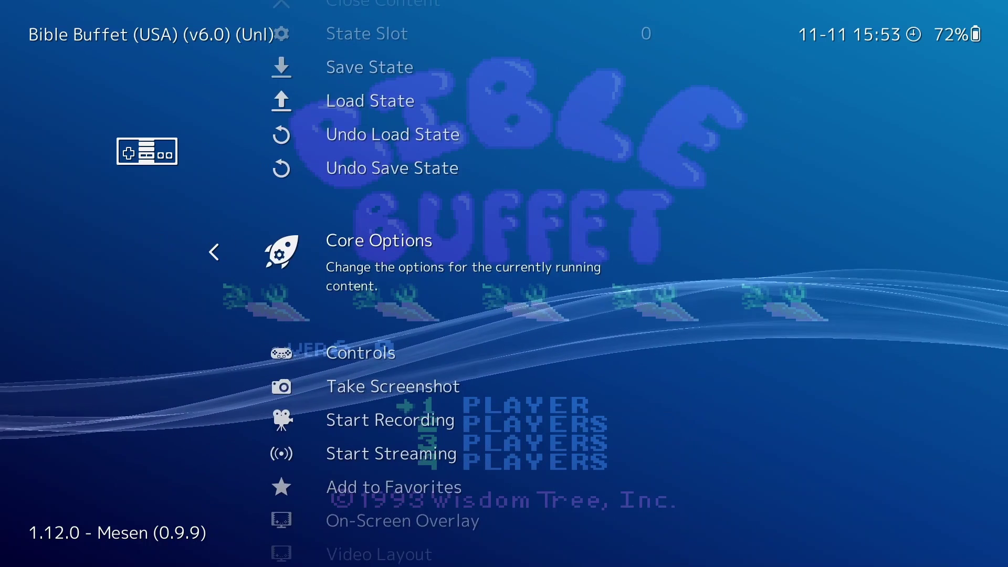
pyautogui.press('BackSpace')
pyautogui.press('F1')
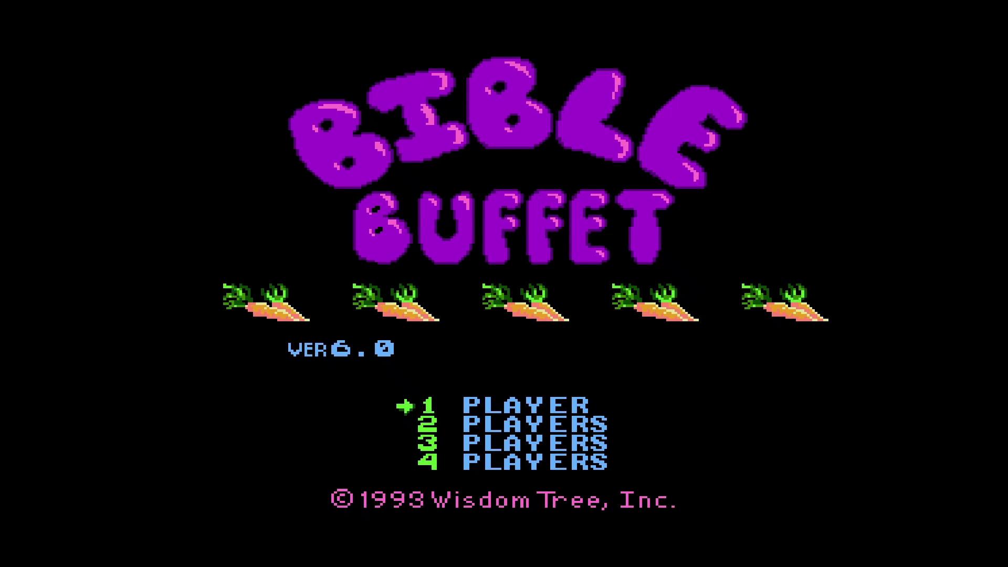
pyautogui.press('F1')
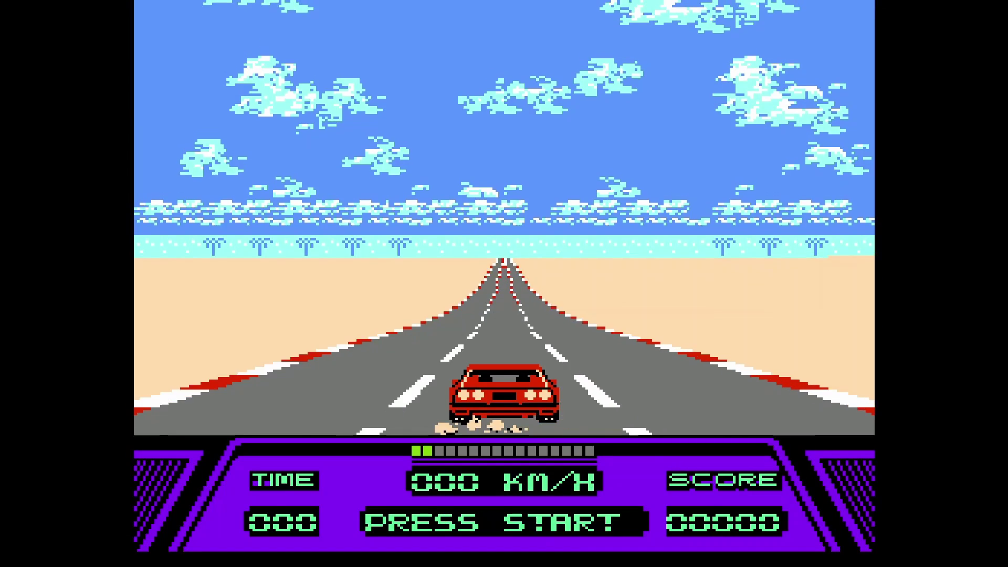
# Open the Core Options of the running Rad Racer game
pyautogui.press('F1')
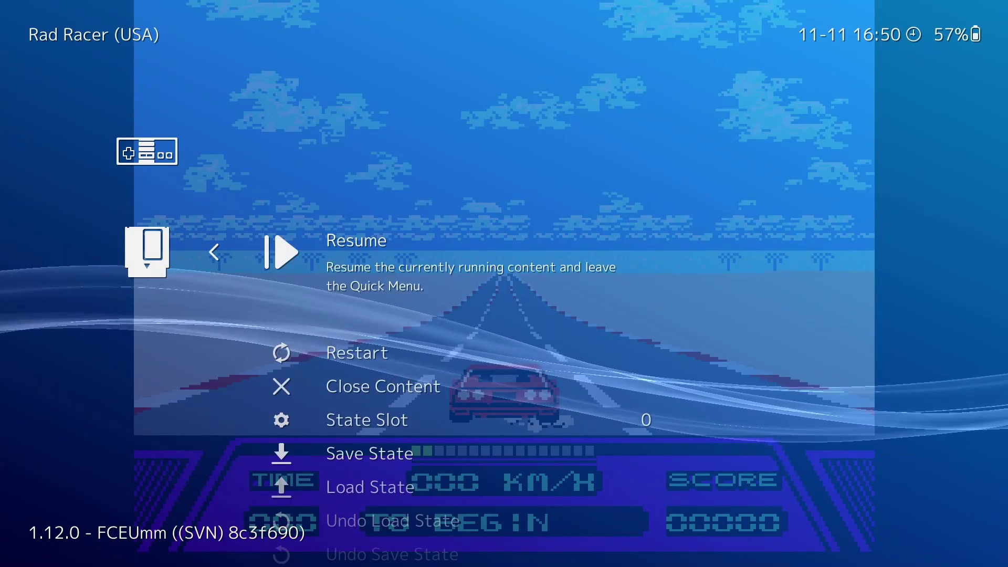
pyautogui.press('Down')
pyautogui.press('Down')
pyautogui.press('Down')
pyautogui.press('Down')
pyautogui.press('Down')
pyautogui.press('Down')
pyautogui.press('Down')
pyautogui.press('Down')
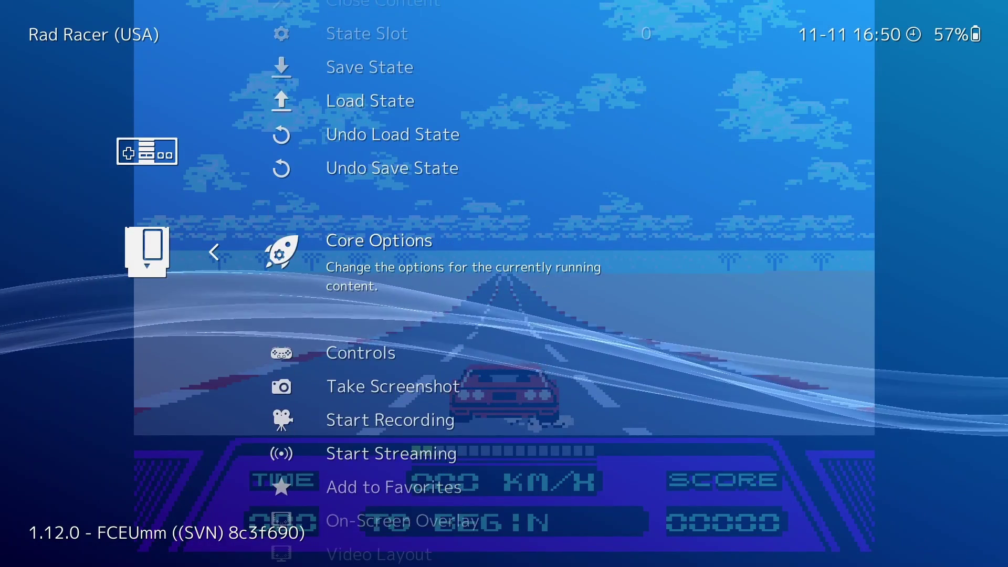
pyautogui.press('Return')
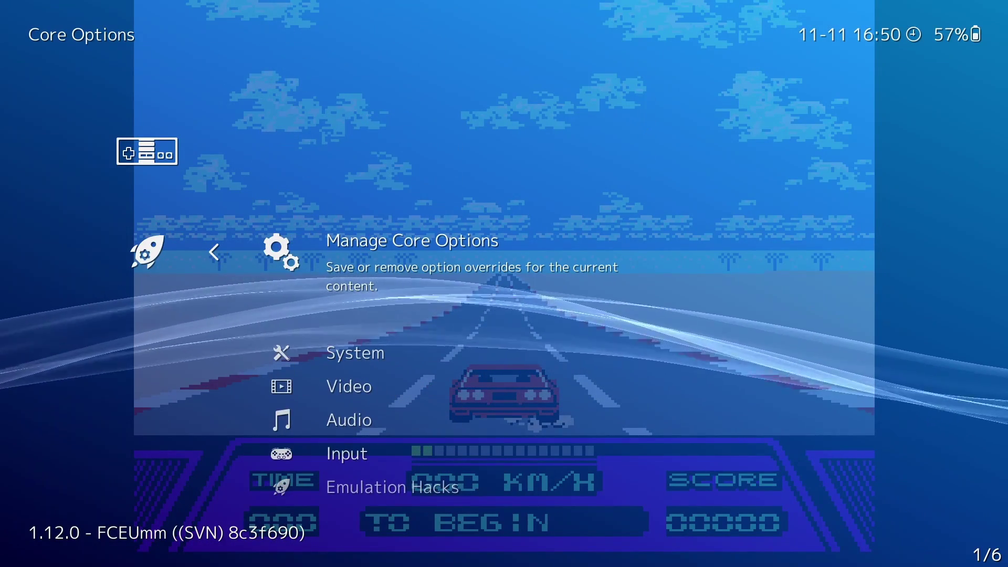
# Open the Video category of the core options and go to the Color Palette option
pyautogui.press('Down')
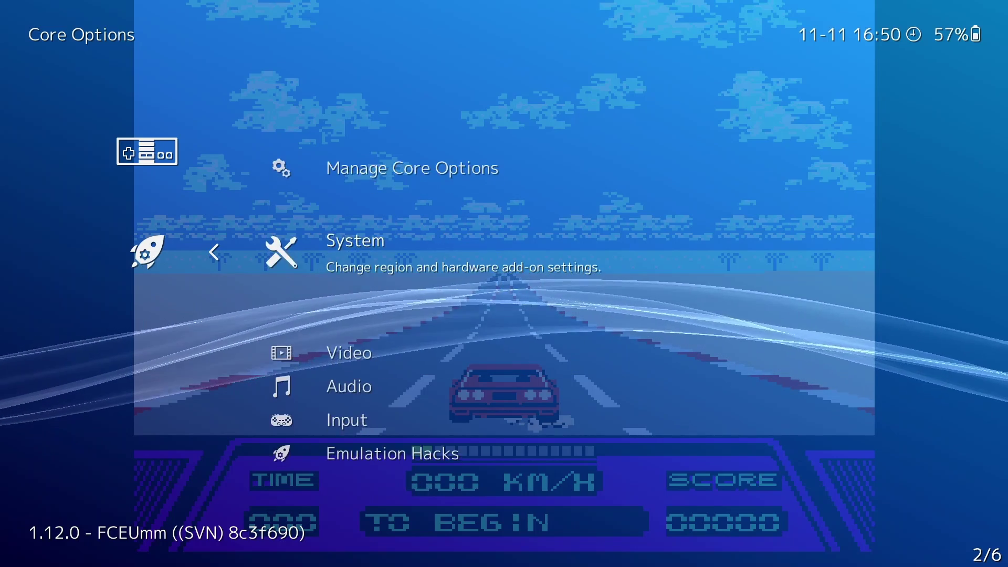
pyautogui.press('Down')
pyautogui.press('Down')
pyautogui.press('Up')
pyautogui.press('Return')
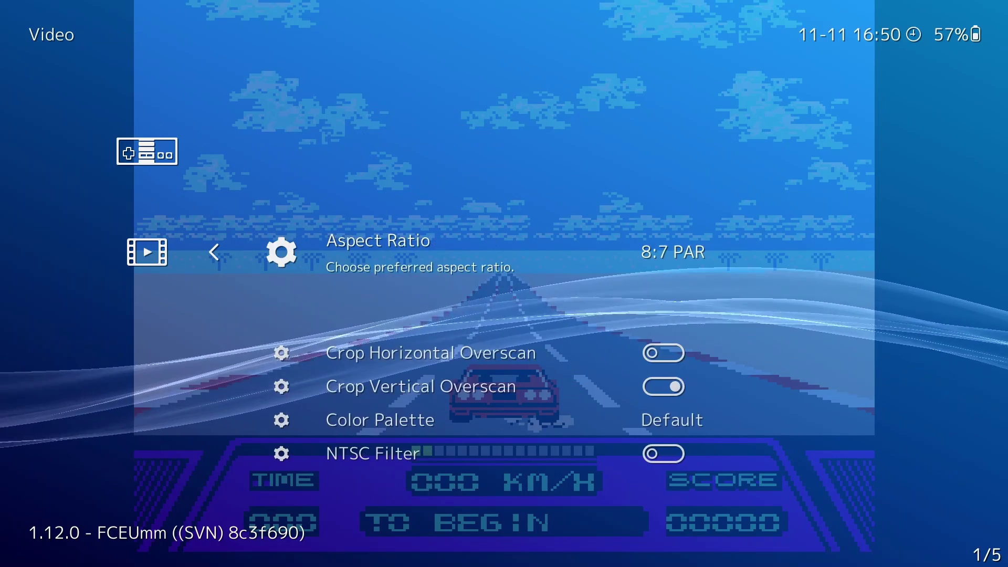
pyautogui.press('Down')
pyautogui.press('Down')
pyautogui.press('Down')
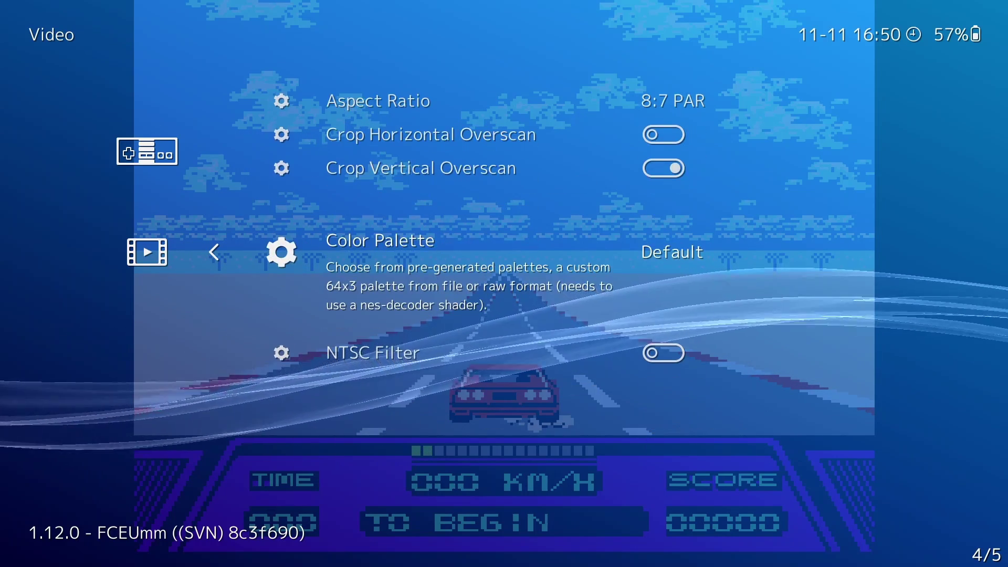
# Set the Color Palette to Sony CXA2025AS US and return to the game to view the colors
pyautogui.press('Return')
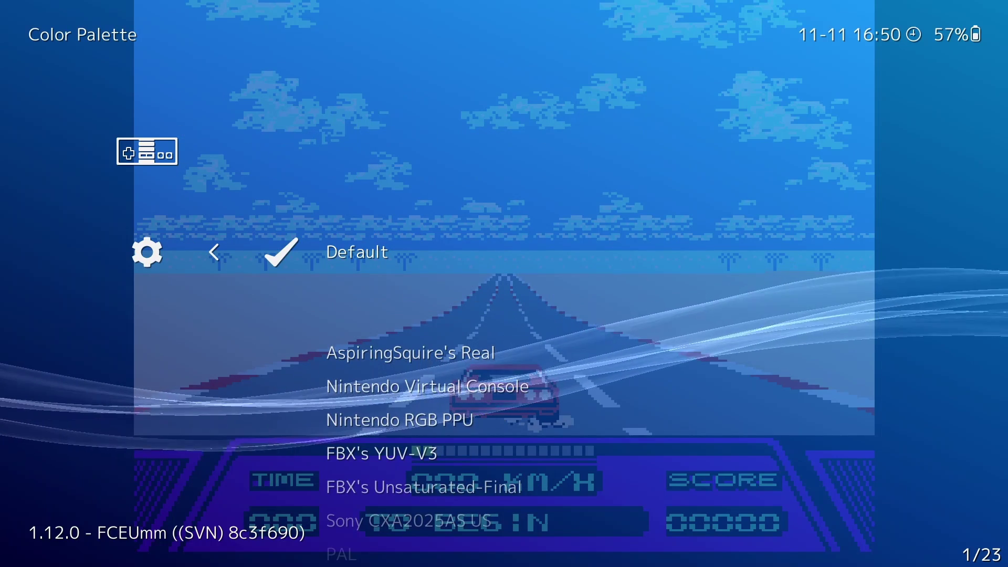
pyautogui.press('Down')
pyautogui.press('Down')
pyautogui.press('Down')
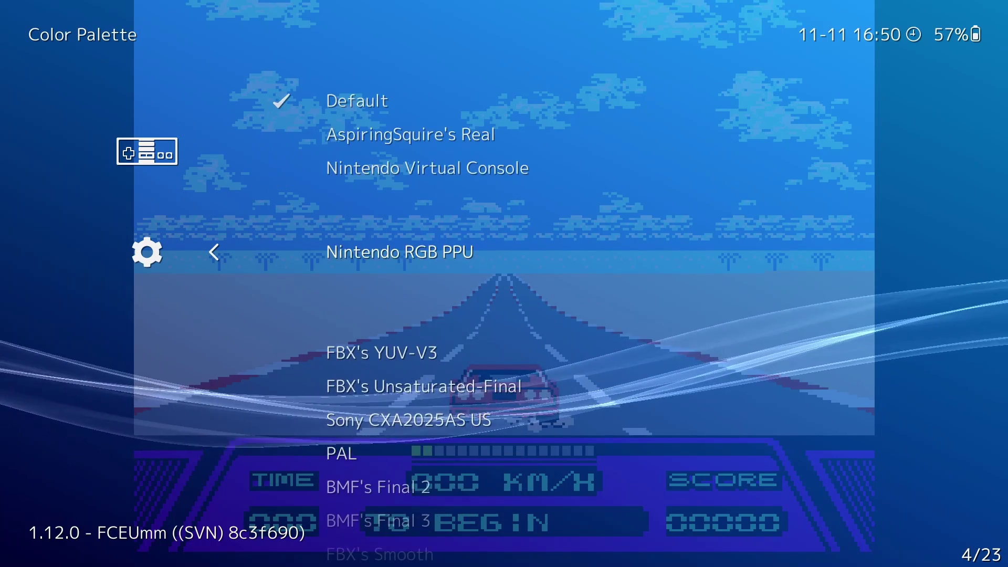
pyautogui.press('Down')
pyautogui.press('Down')
pyautogui.press('Down')
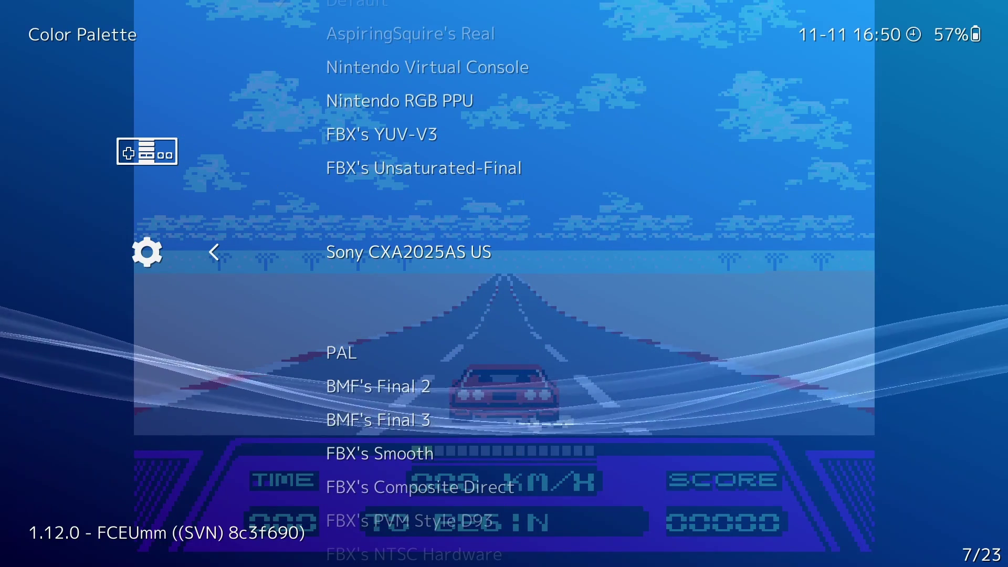
pyautogui.press('Return')
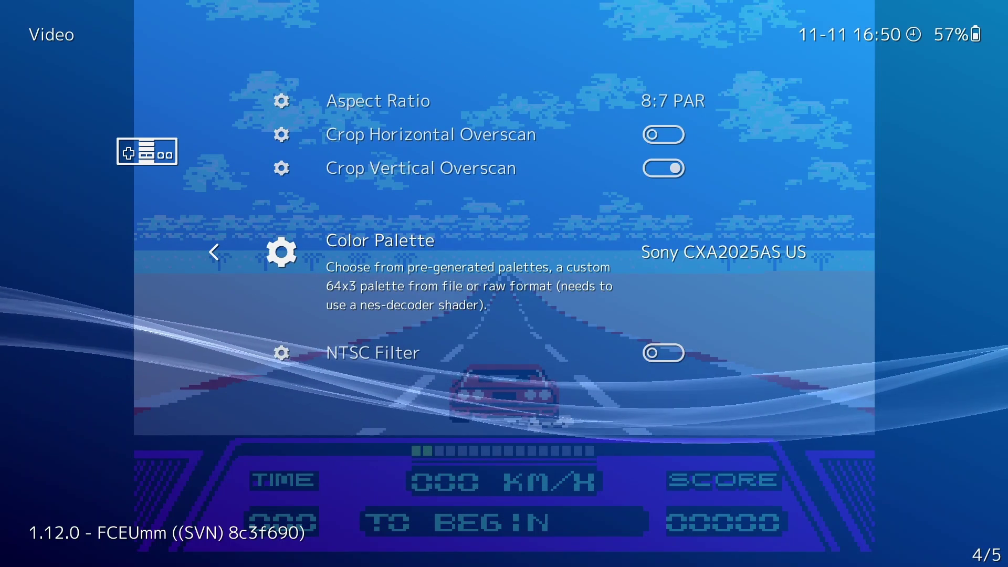
pyautogui.press('F1')
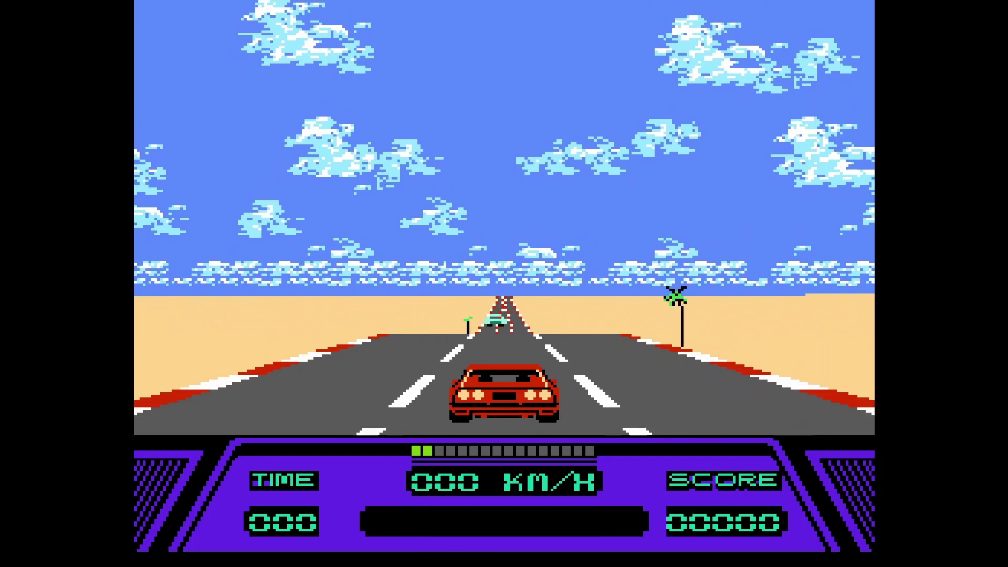
# Set Rad Racer's Color Palette to PAL and resume the game
pyautogui.press('F1')
pyautogui.press('Return')
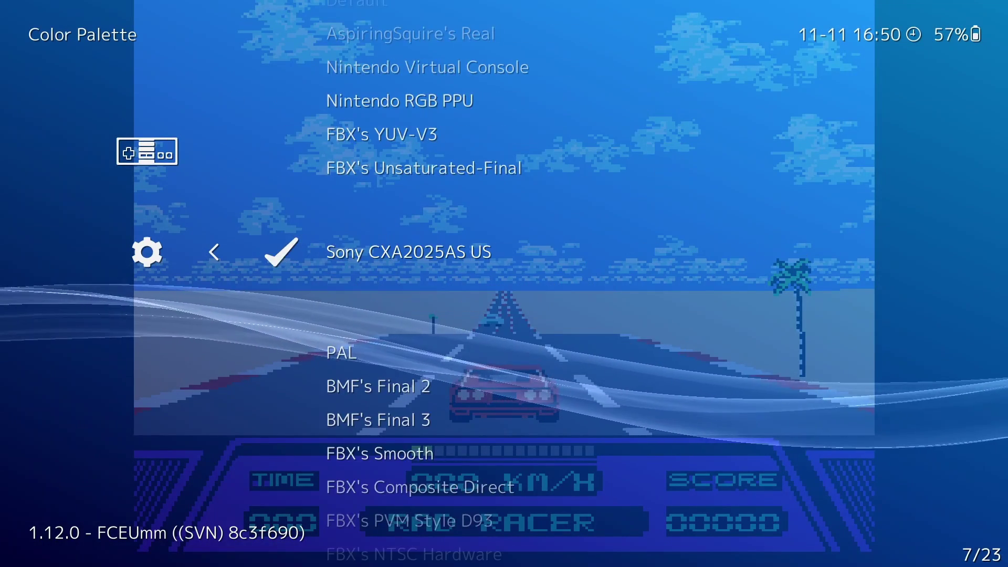
pyautogui.press('Down')
pyautogui.press('Return')
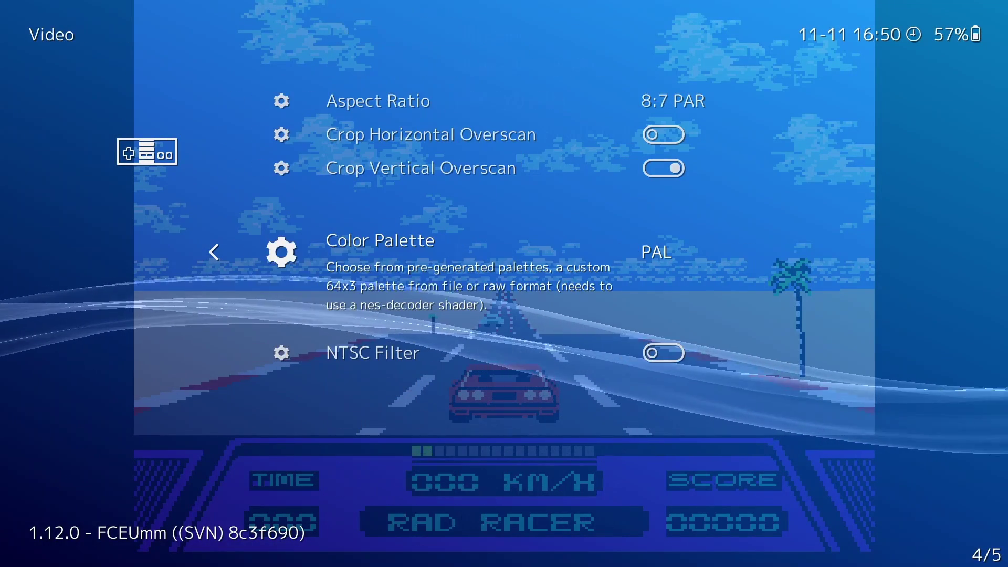
pyautogui.press('F1')
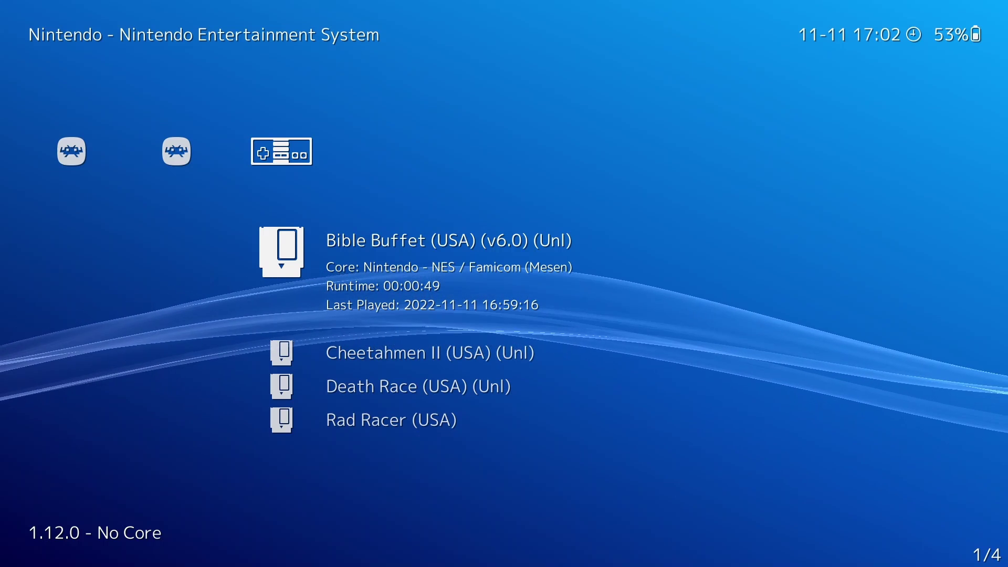
# Run Bible Buffet with the Mesen core and set its Overclock core option to Very High
pyautogui.press('Return')
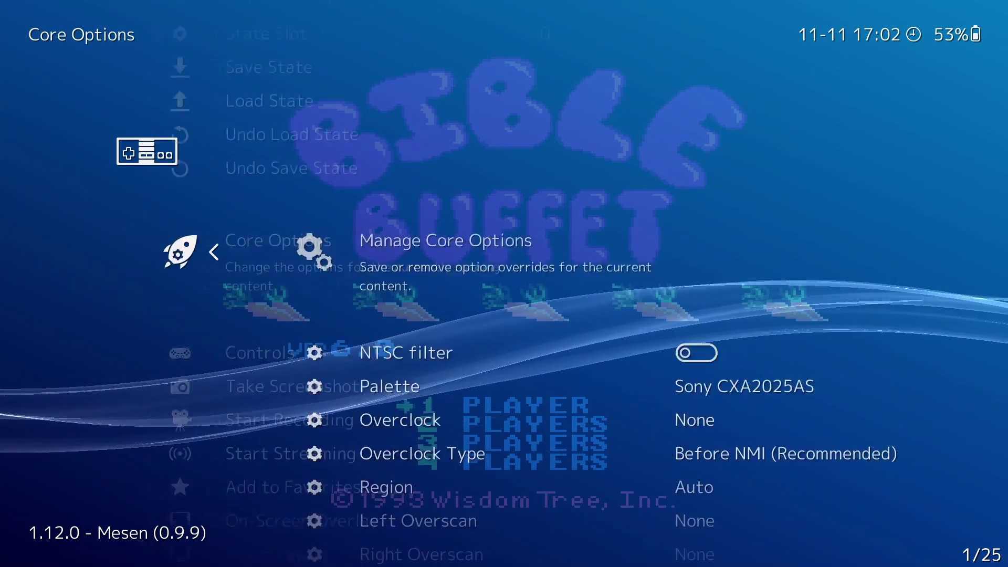
pyautogui.press('Down')
pyautogui.press('Down')
pyautogui.press('Down')
pyautogui.press('Down')
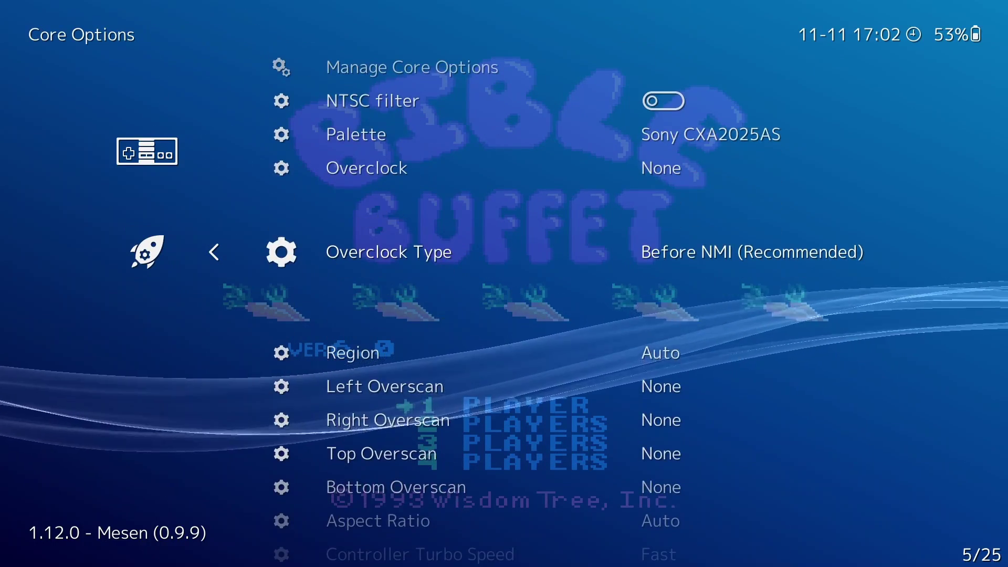
pyautogui.press('Up')
pyautogui.press('Right')
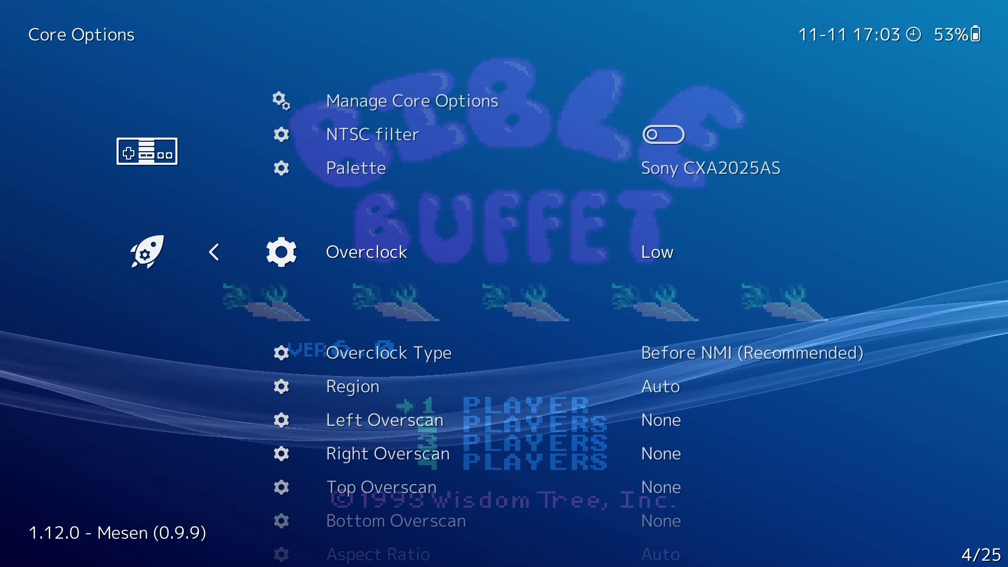
pyautogui.press('Right')
pyautogui.press('Right')
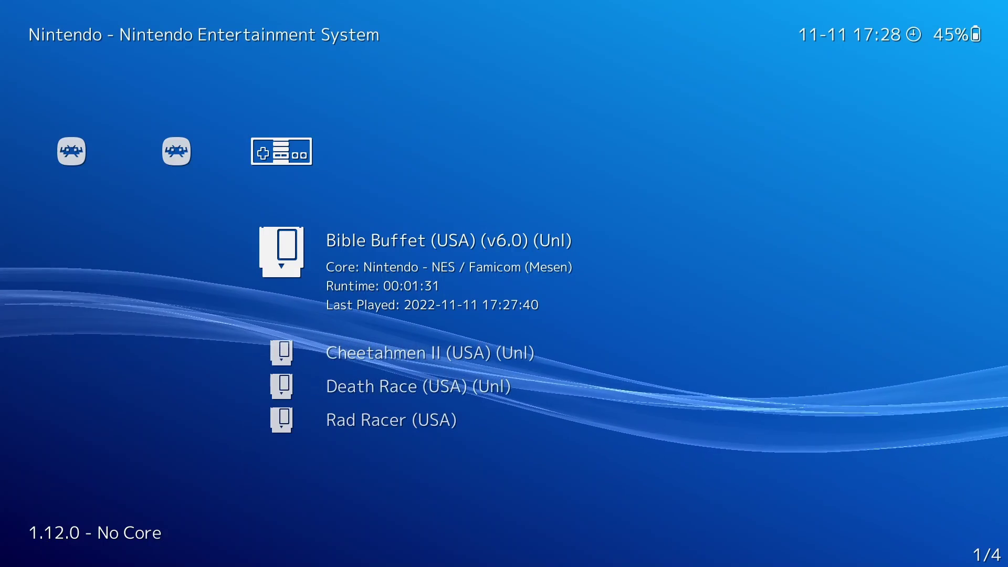
# Go from the Nintendo Entertainment System playlist to the Settings category
pyautogui.press('Left')
pyautogui.press('Left')
pyautogui.press('Left')
pyautogui.press('Left')
pyautogui.press('Left')
pyautogui.press('Left')
pyautogui.press('Left')
pyautogui.press('Left')
pyautogui.press('Left')
pyautogui.press('Left')
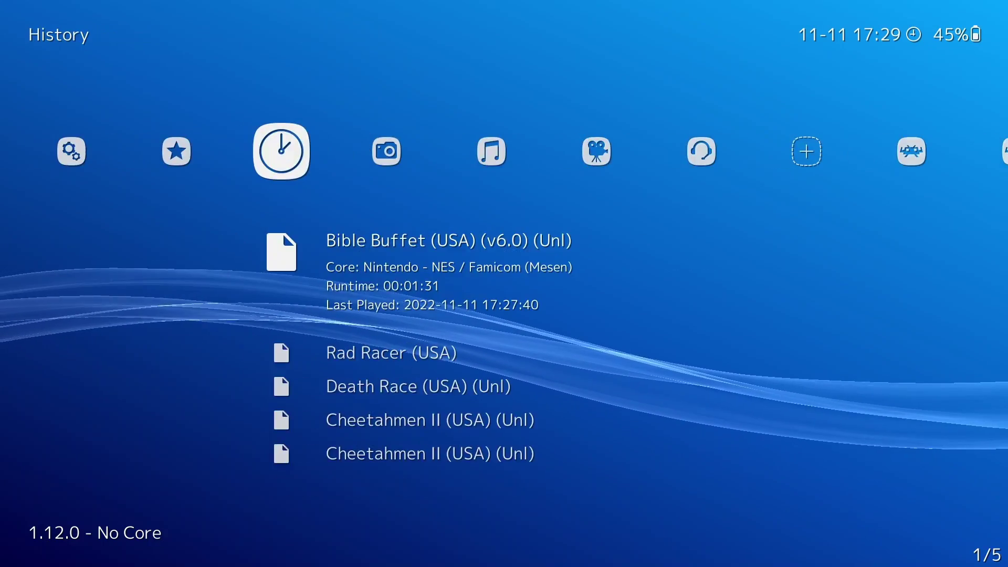
pyautogui.press('Up')
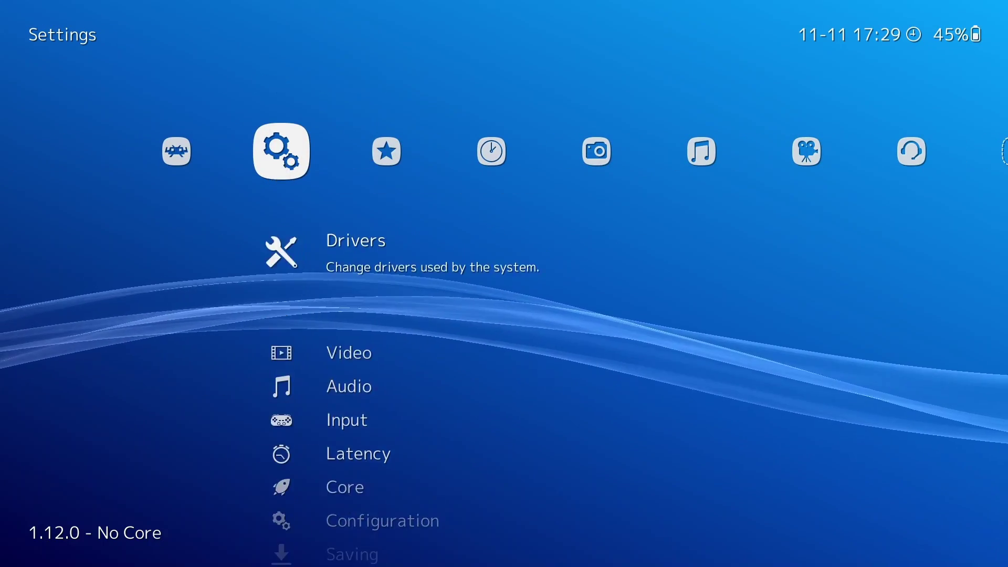
# Open the Scaling section of the Video settings and examine the Crop Overscan (Restart Required) option
pyautogui.press('Down')
pyautogui.press('Return')
pyautogui.press('Down')
pyautogui.press('Down')
pyautogui.press('Down')
pyautogui.press('Down')
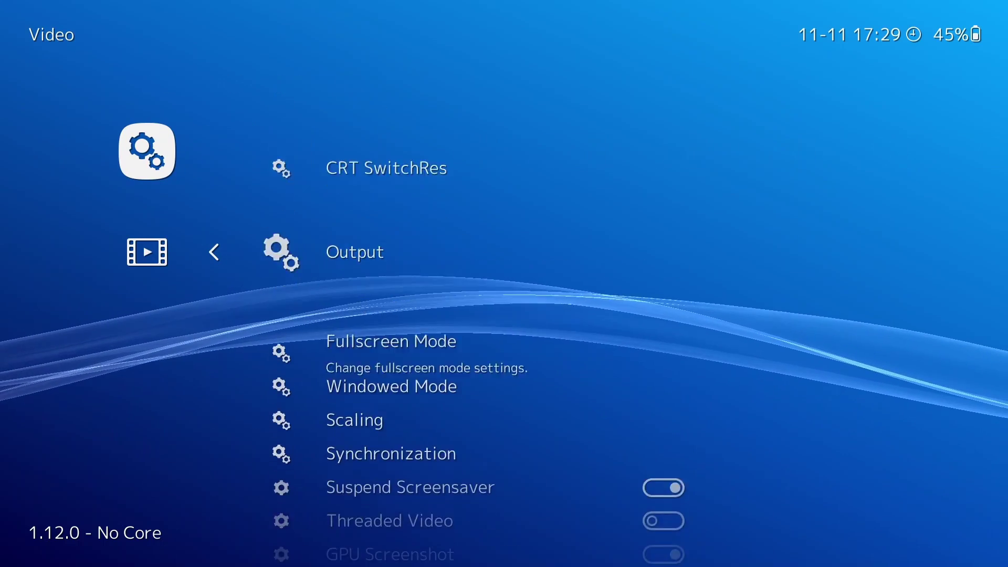
pyautogui.press('Return')
pyautogui.press('Down')
pyautogui.press('Down')
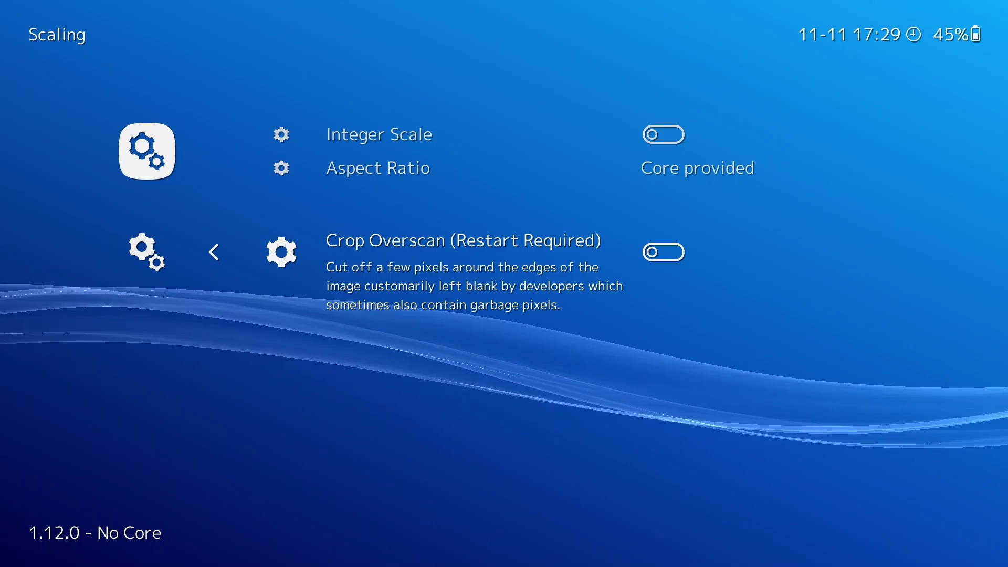
# Leave the Scaling settings and return to the Nintendo Entertainment System playlist
pyautogui.press('BackSpace')
pyautogui.press('BackSpace')
pyautogui.press('Right')
pyautogui.press('Right')
pyautogui.press('Right')
pyautogui.press('Right')
pyautogui.press('Right')
pyautogui.press('Right')
pyautogui.press('Right')
pyautogui.press('Right')
pyautogui.press('Right')
pyautogui.press('Right')
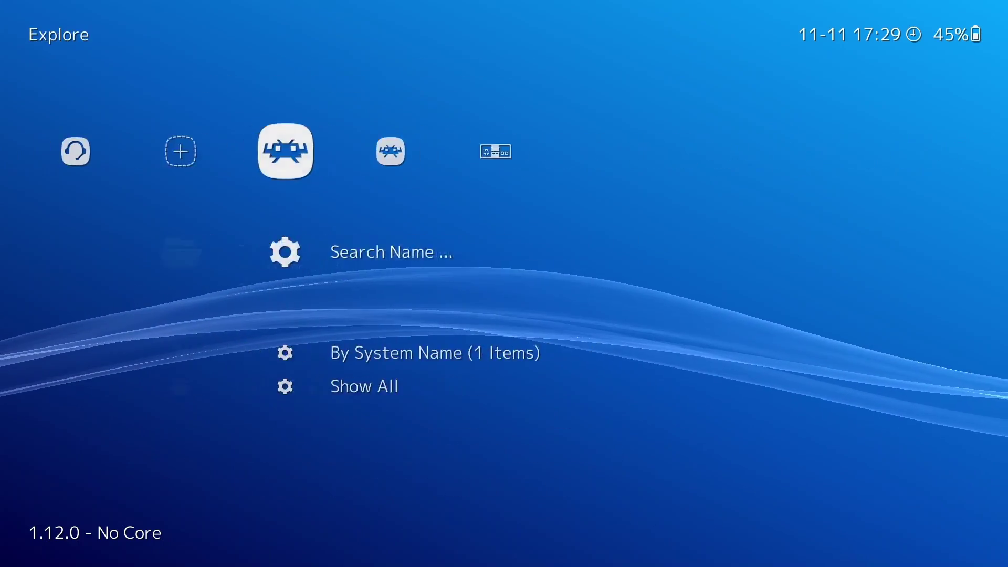
# Run Rad Racer with the Mesen core and open its Core Options
pyautogui.press('Down')
pyautogui.press('Down')
pyautogui.press('Down')
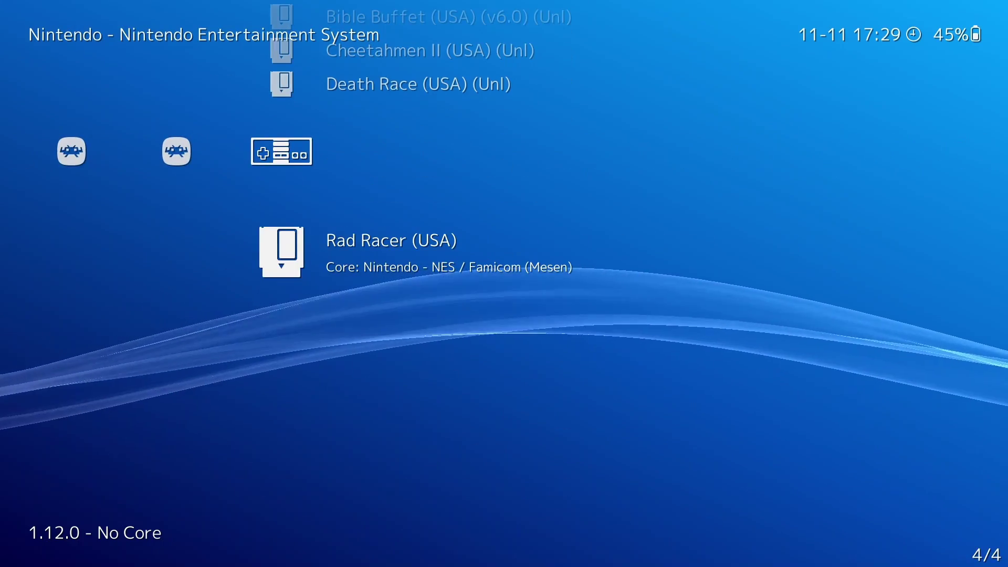
pyautogui.press('Return')
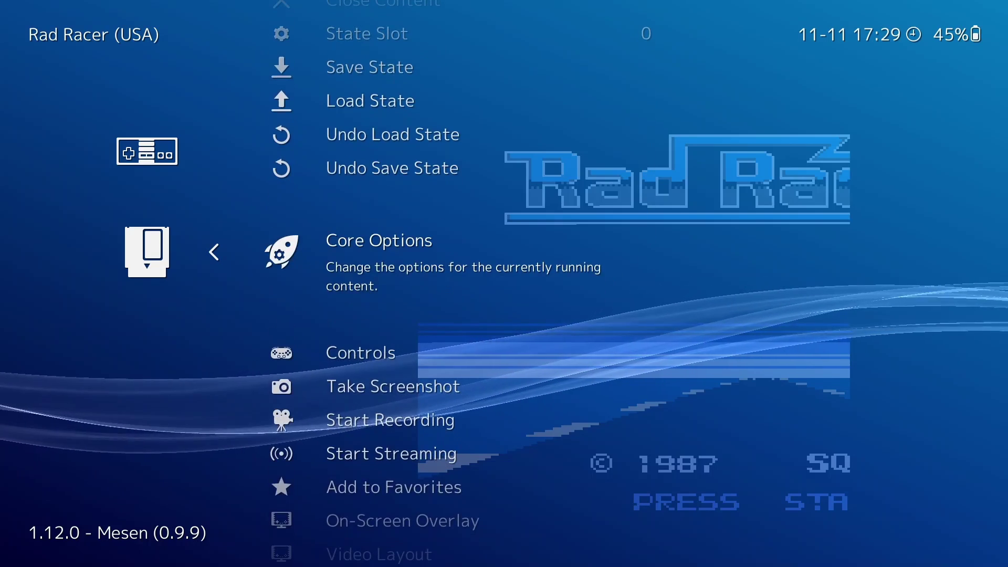
pyautogui.press('Return')
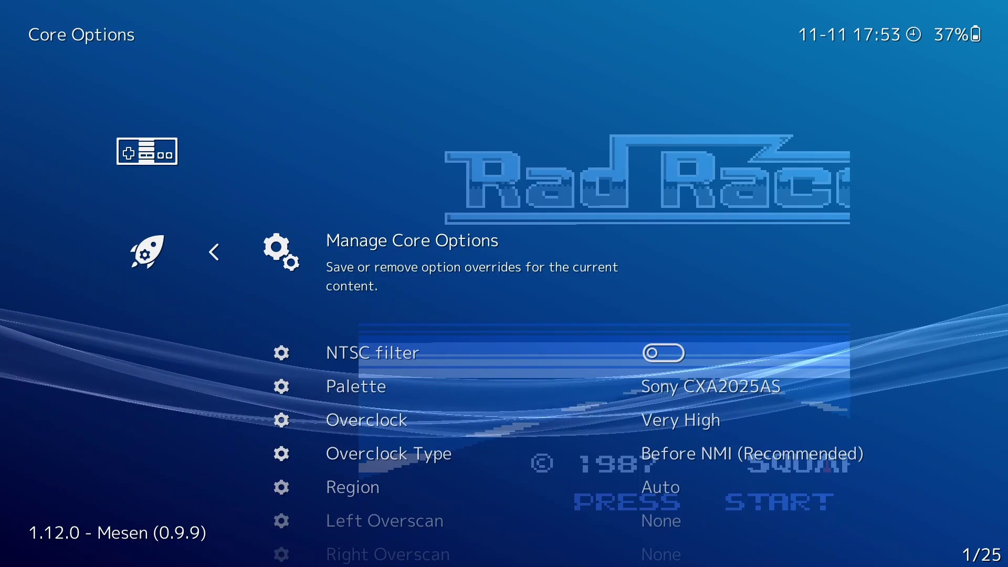
# Examine the Left Overscan choices in the Mesen core options, keep None selected and return to the game
pyautogui.press('Down')
pyautogui.press('Down')
pyautogui.press('Down')
pyautogui.press('Down')
pyautogui.press('Down')
pyautogui.press('Down')
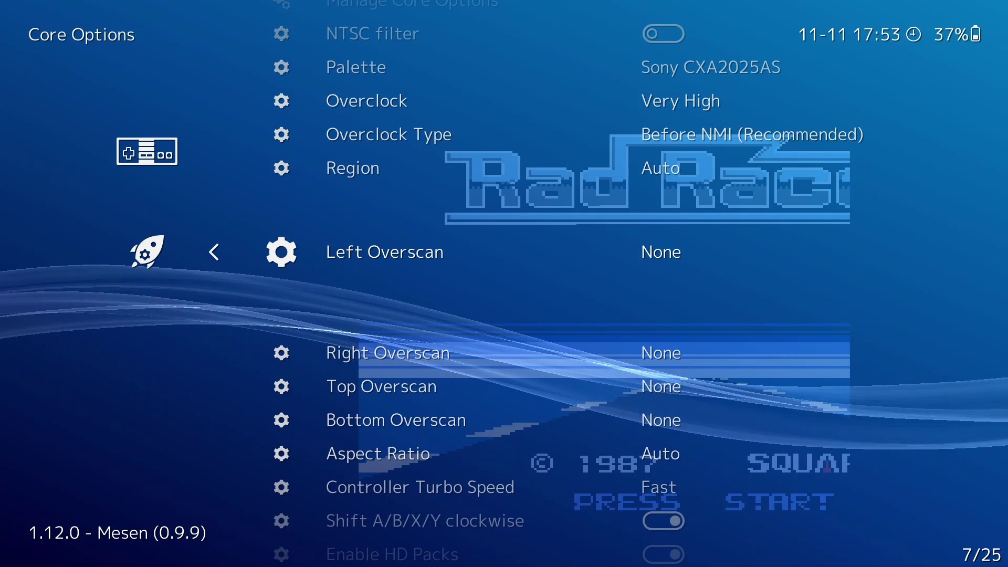
pyautogui.press('Return')
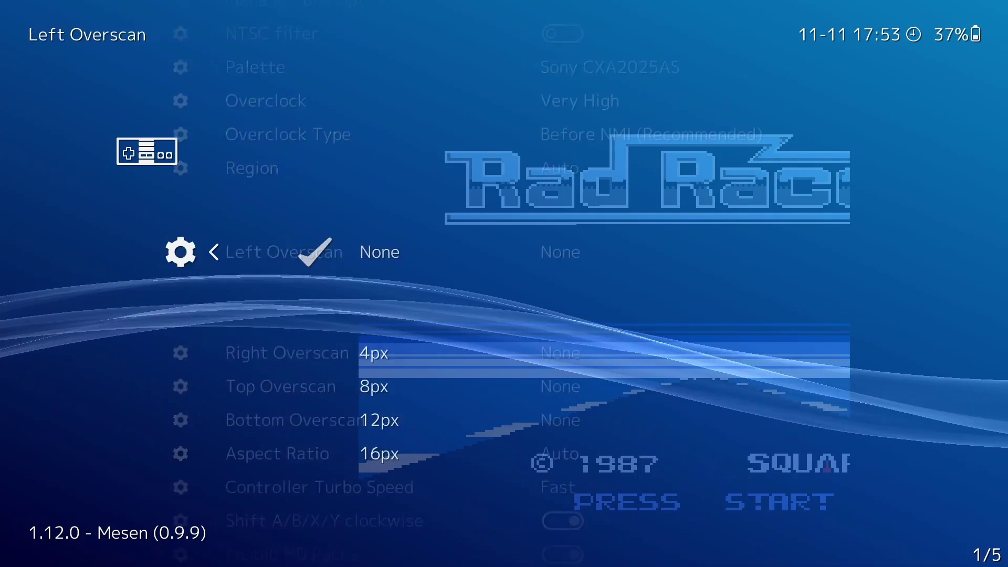
pyautogui.press('Down')
pyautogui.press('Down')
pyautogui.press('Down')
pyautogui.press('Down')
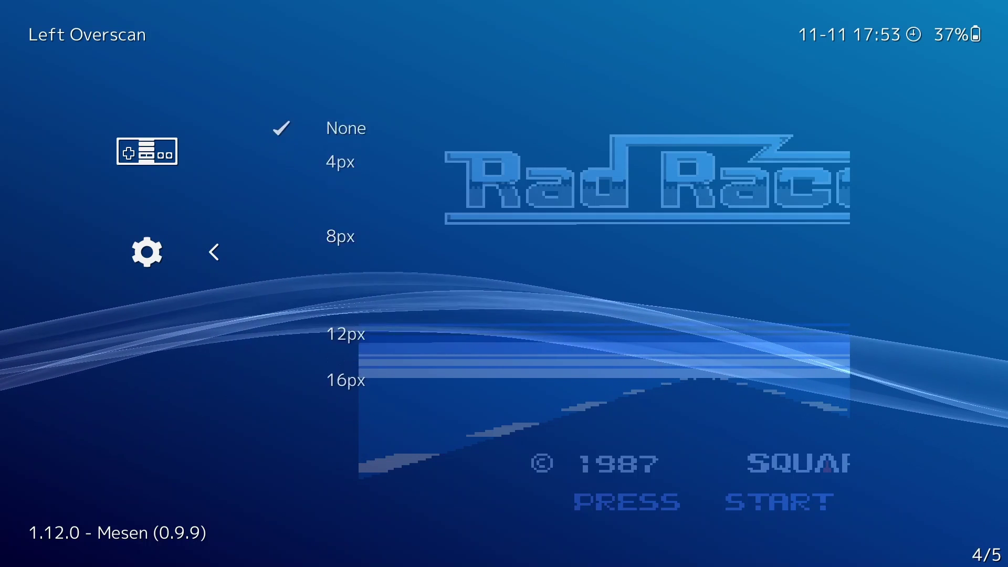
pyautogui.press('Up')
pyautogui.press('Up')
pyautogui.press('Up')
pyautogui.press('Up')
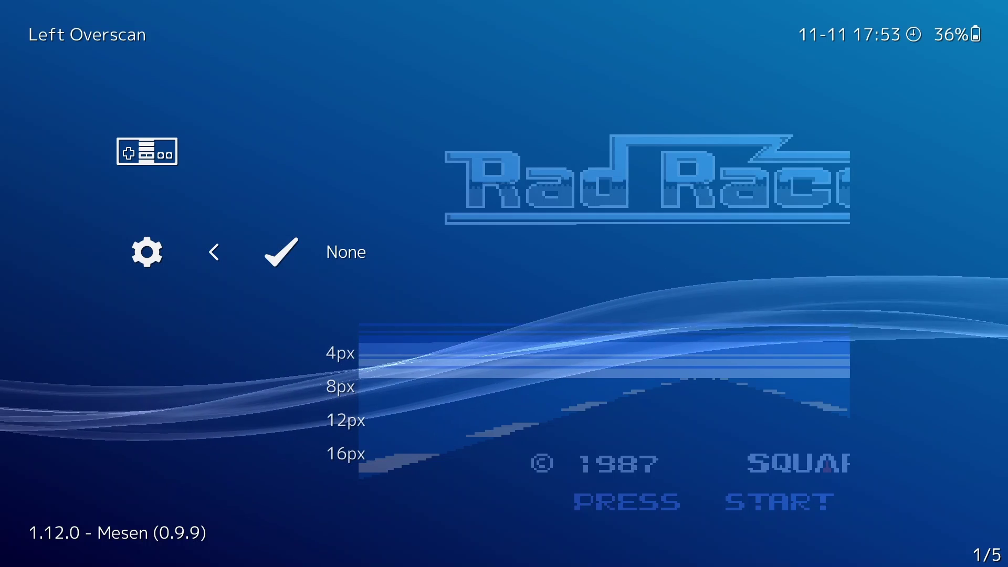
pyautogui.press('Return')
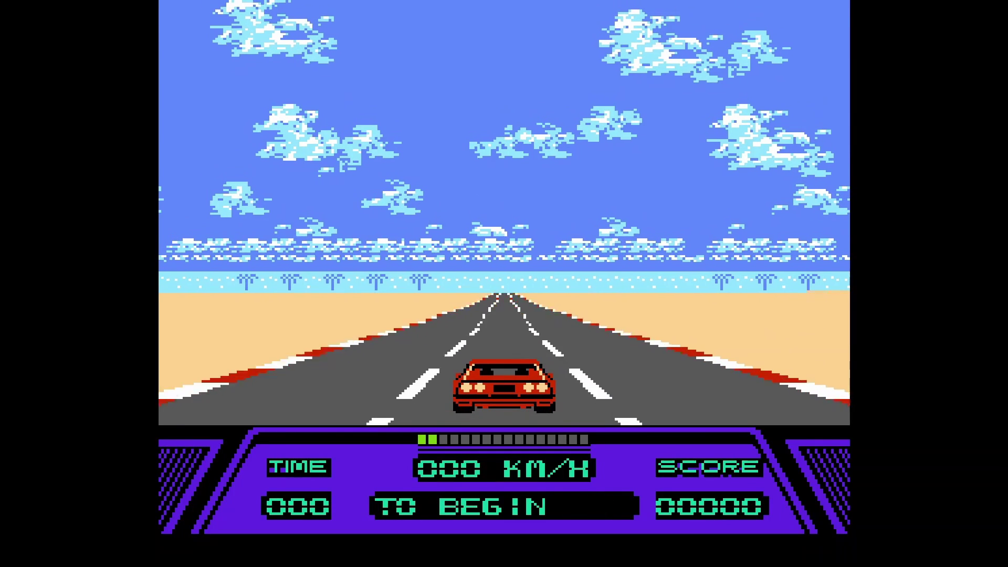
# Set Bottom Overscan to 8px in the core options and return to the running game
pyautogui.press('F1')
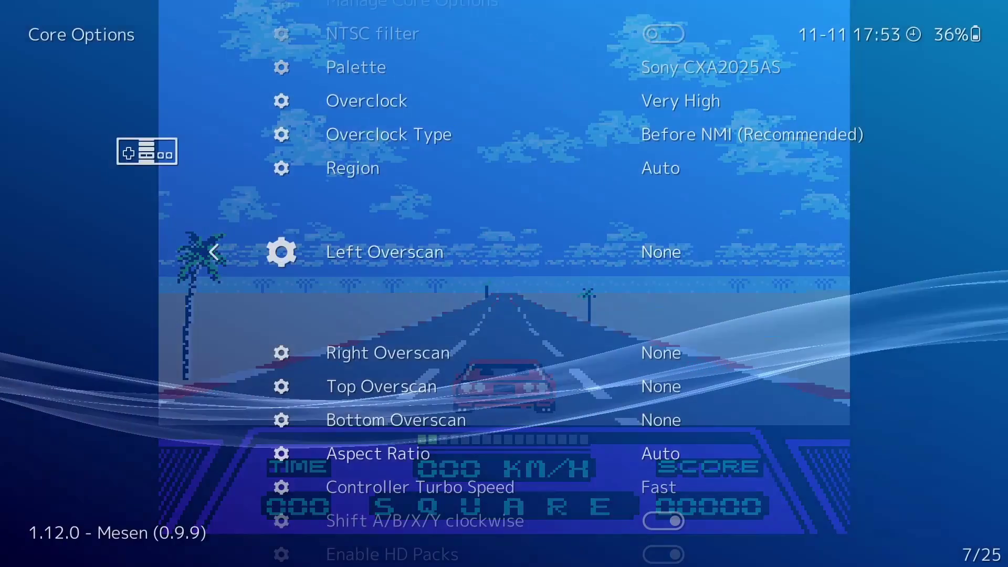
pyautogui.press('Down')
pyautogui.press('Down')
pyautogui.press('Down')
pyautogui.press('Down')
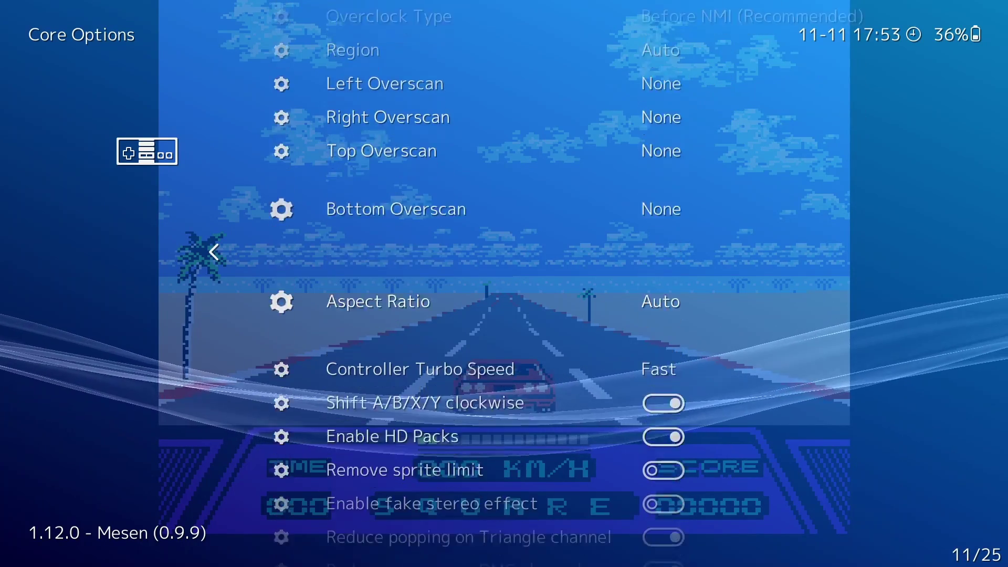
pyautogui.press('Up')
pyautogui.press('Return')
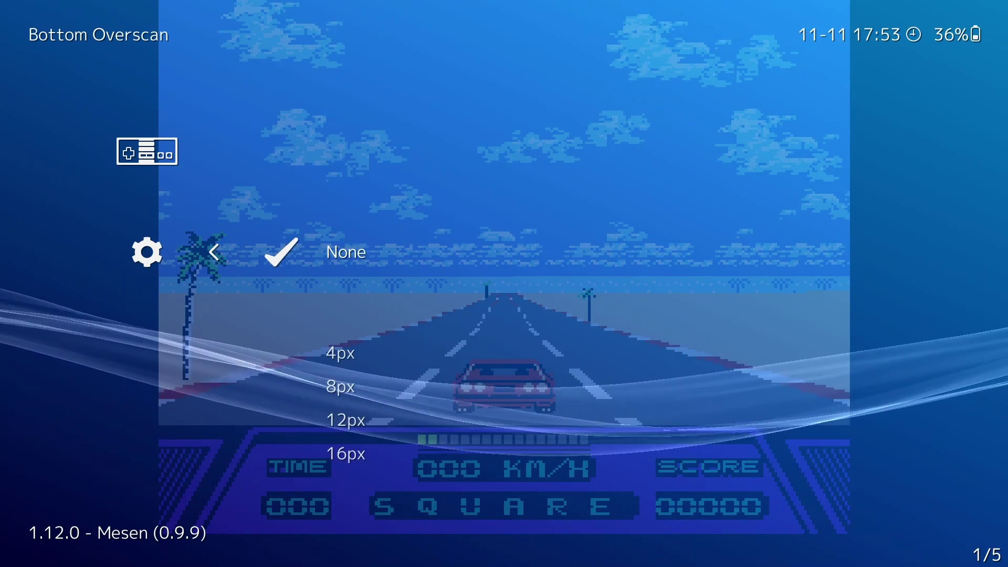
pyautogui.press('Down')
pyautogui.press('Down')
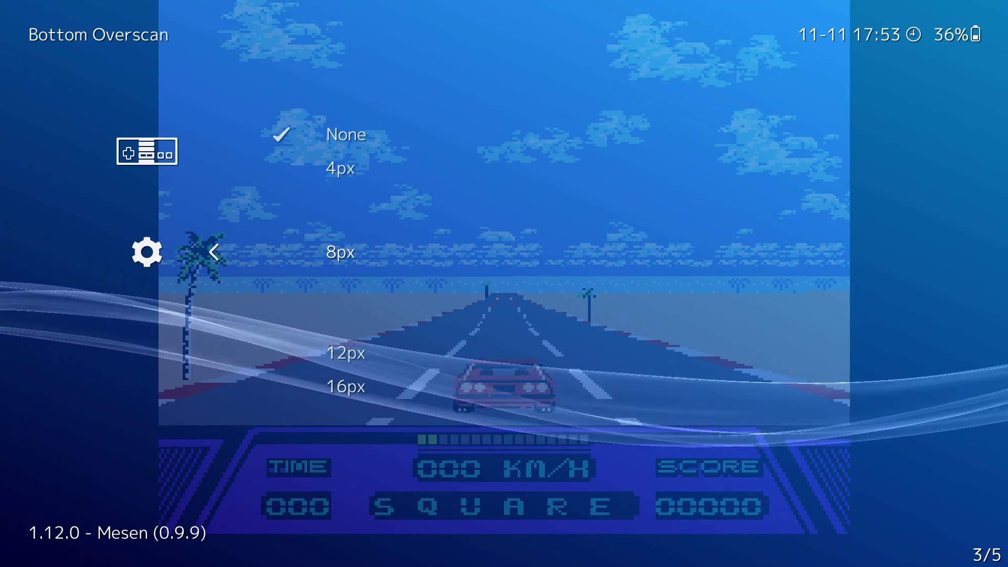
pyautogui.press('Return')
pyautogui.press('F1')
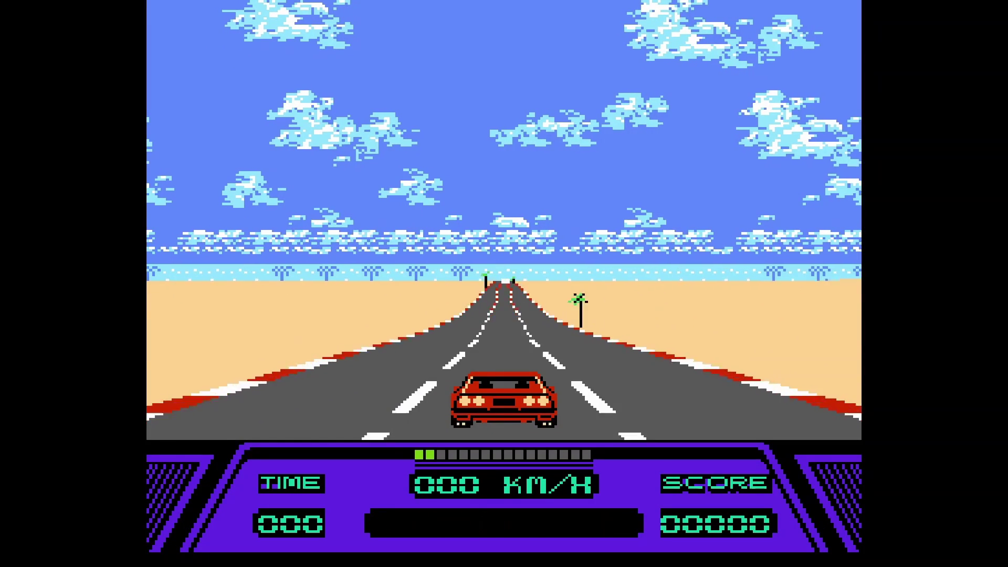
# Set Bottom Overscan to 16px in the core options and close the menu
pyautogui.press('F1')
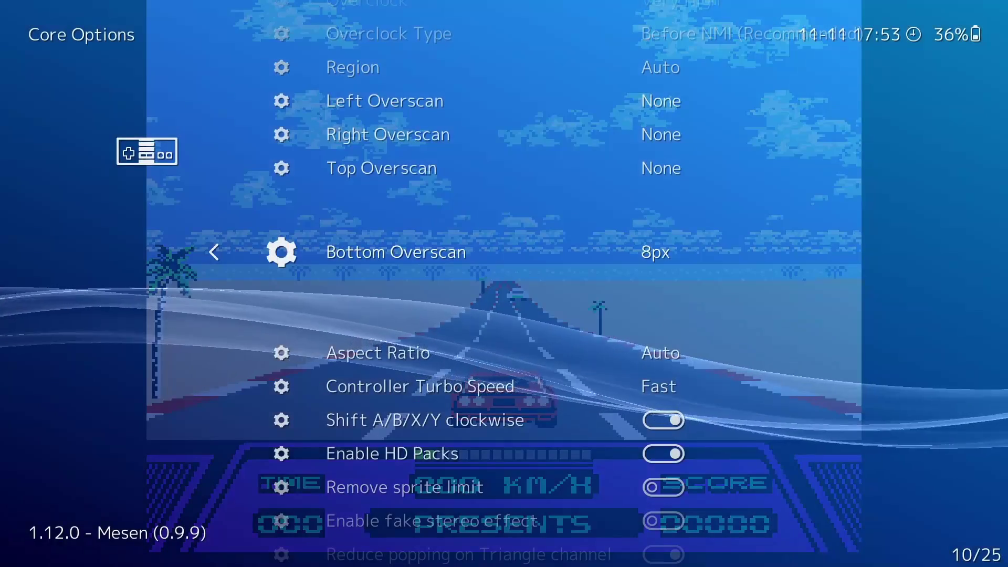
pyautogui.press('Down')
pyautogui.press('Up')
pyautogui.press('Return')
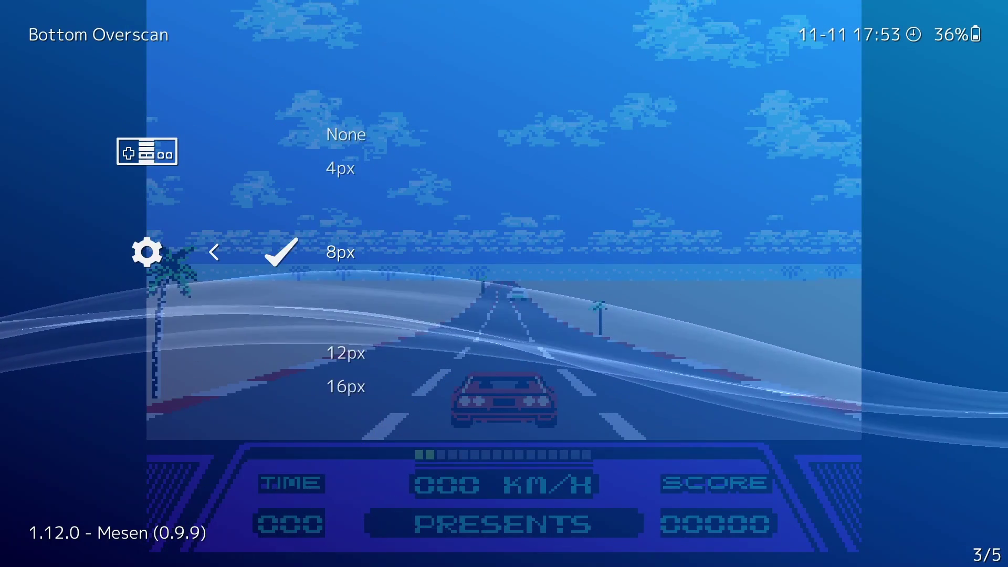
pyautogui.press('Down')
pyautogui.press('Down')
pyautogui.press('Return')
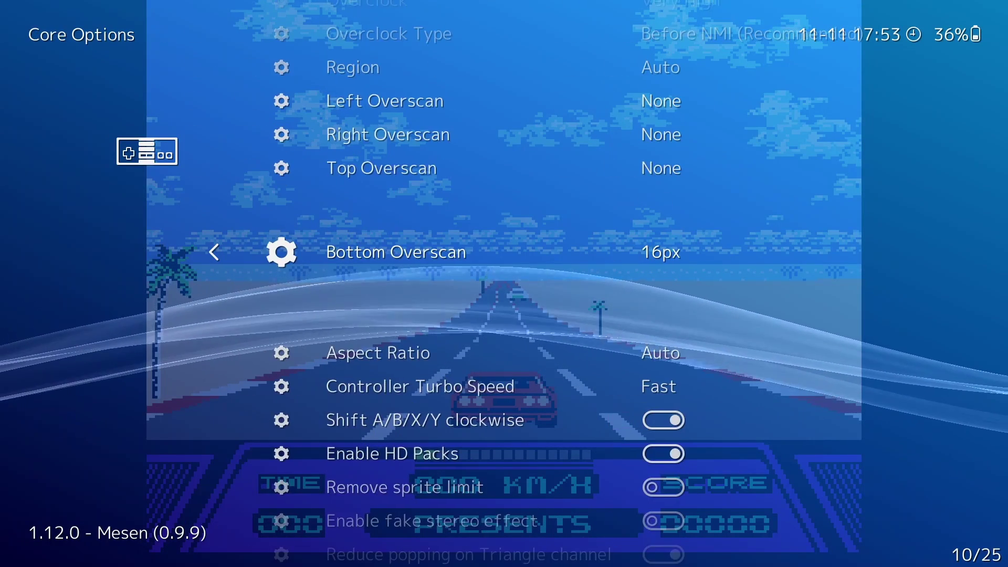
pyautogui.press('F1')
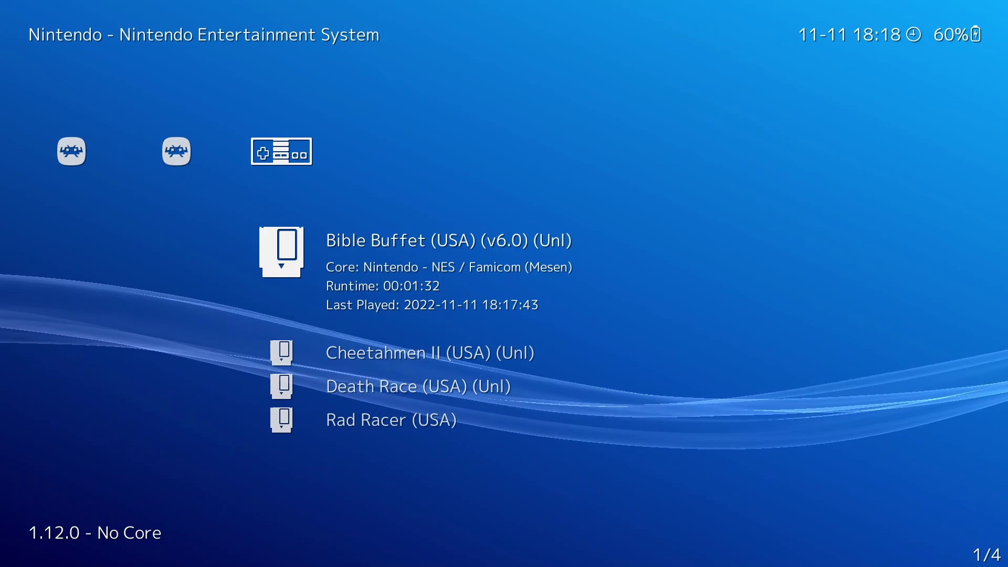
# Run Rad Racer (USA) from the Nintendo Entertainment System playlist and open its Core Options
pyautogui.press('Down')
pyautogui.press('Down')
pyautogui.press('Down')
pyautogui.press('Return')
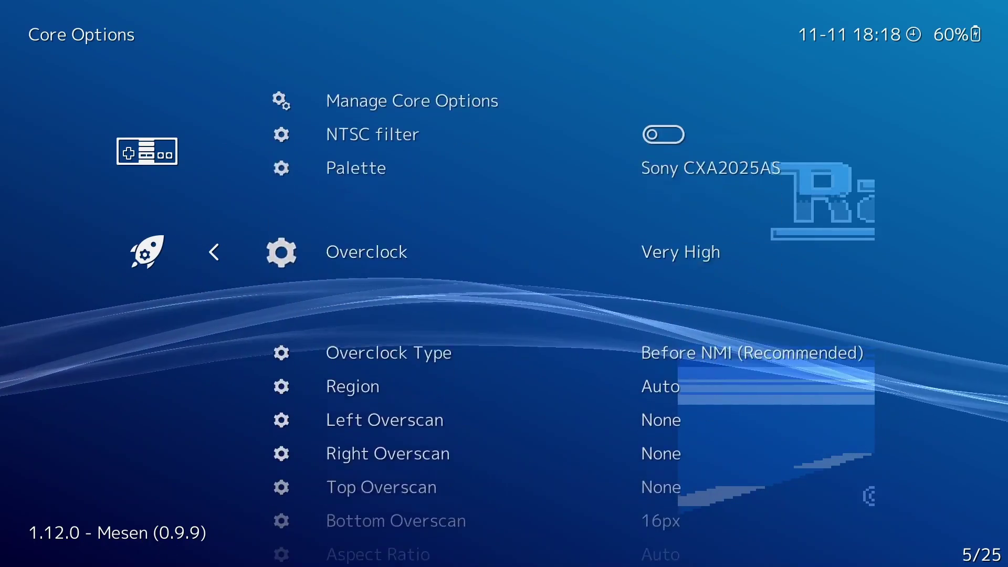
# Examine the Remove sprite limit option in the Mesen core options and leave the menu
pyautogui.press('Down')
pyautogui.press('Down')
pyautogui.press('Down')
pyautogui.press('Down')
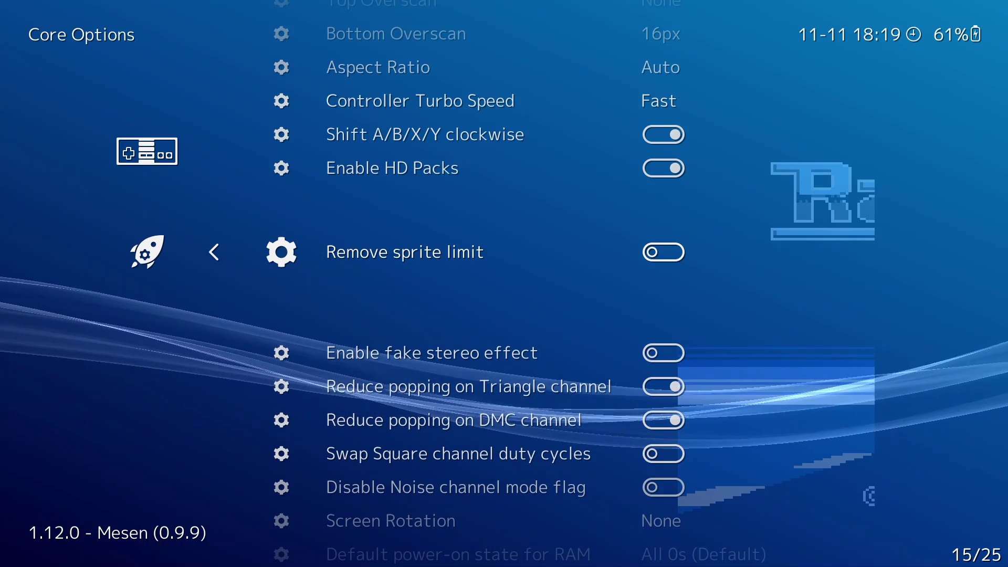
pyautogui.press('F1')
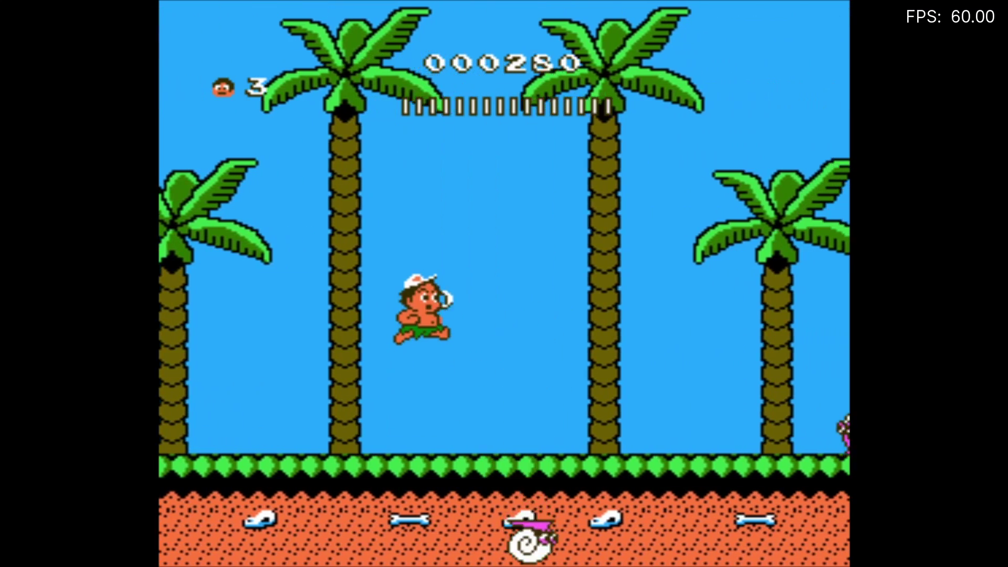
pyautogui.press('Right')
pyautogui.press('z')
pyautogui.press('z')
pyautogui.press('z')
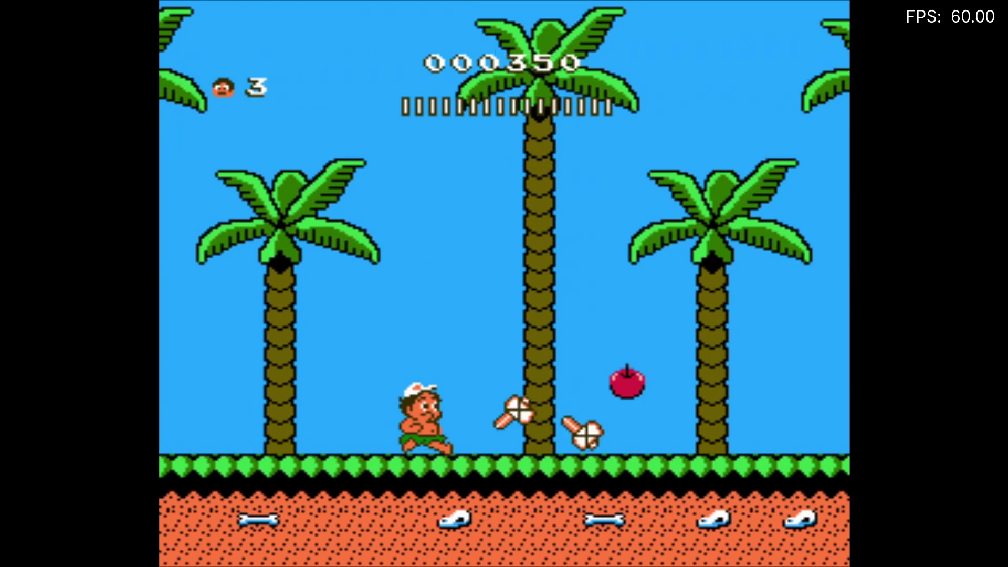
pyautogui.press('Right')
pyautogui.press('z')
pyautogui.press('z')
pyautogui.press('z')
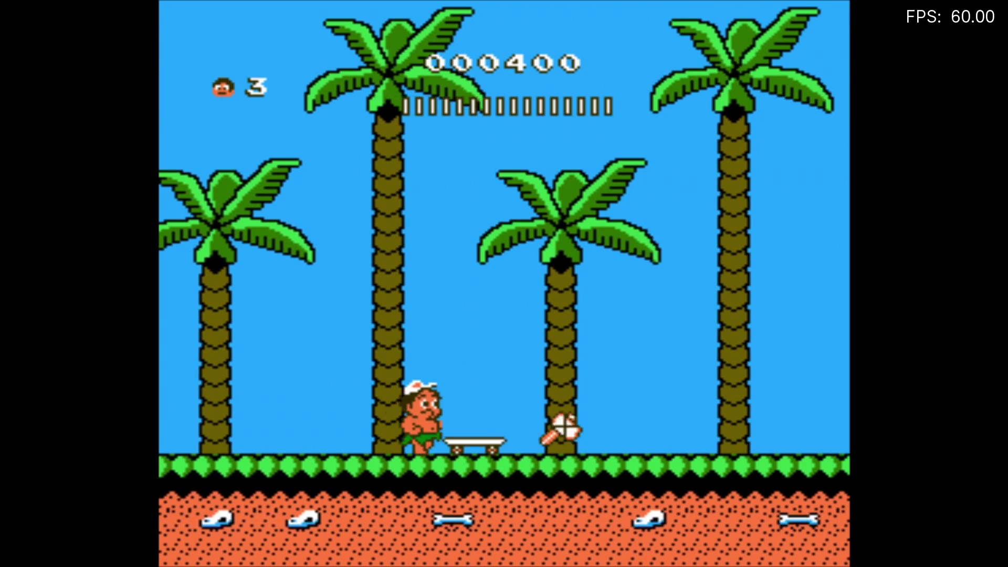
pyautogui.press('Right')
pyautogui.press('x')
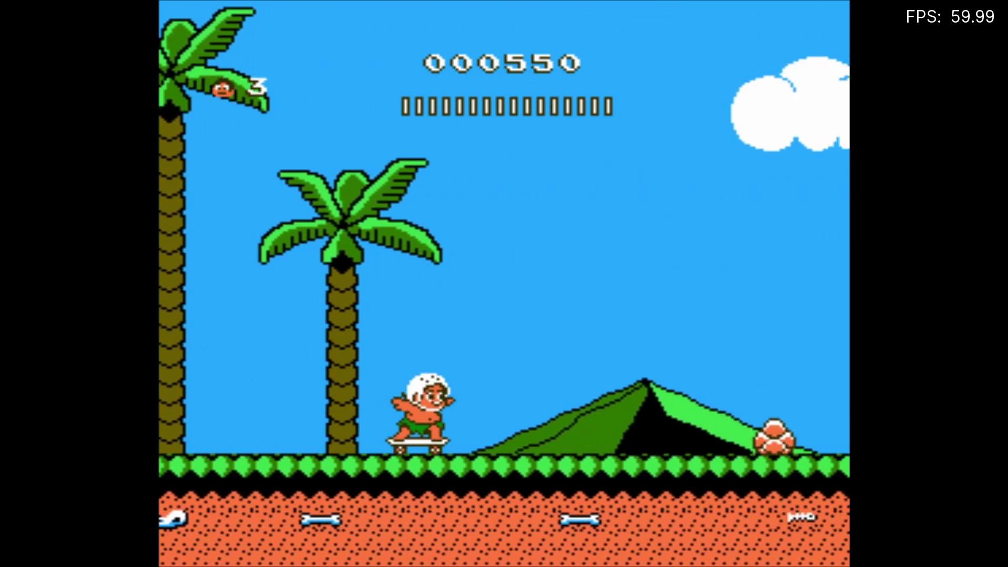
pyautogui.press('Right')
pyautogui.press('z')
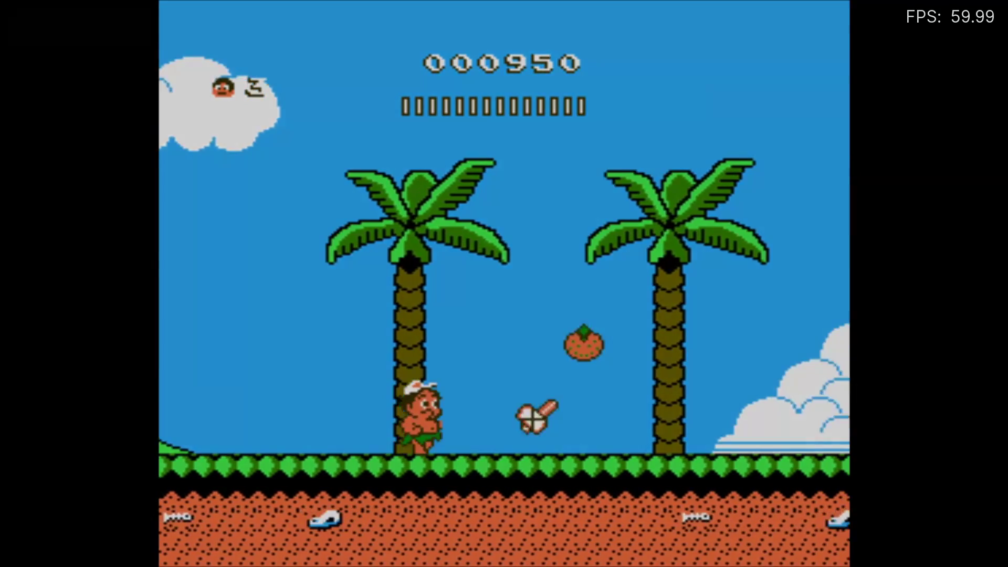